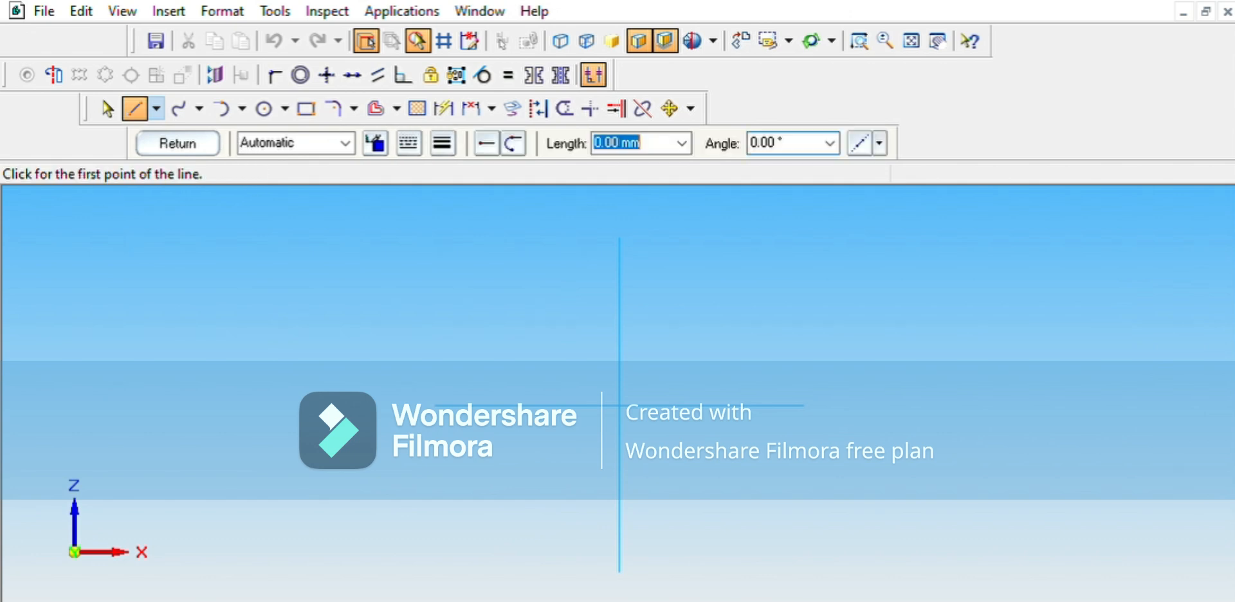
Draw a 42 mm vertical line upward from the origin along the vertical reference line
click(643, 414)
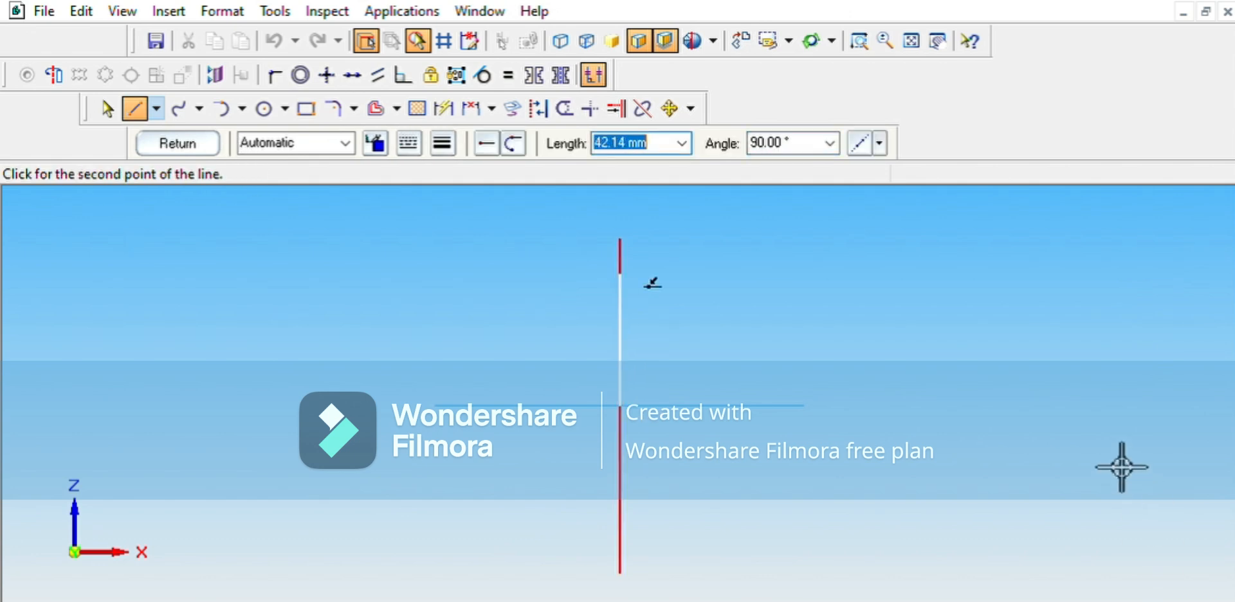
text(4)
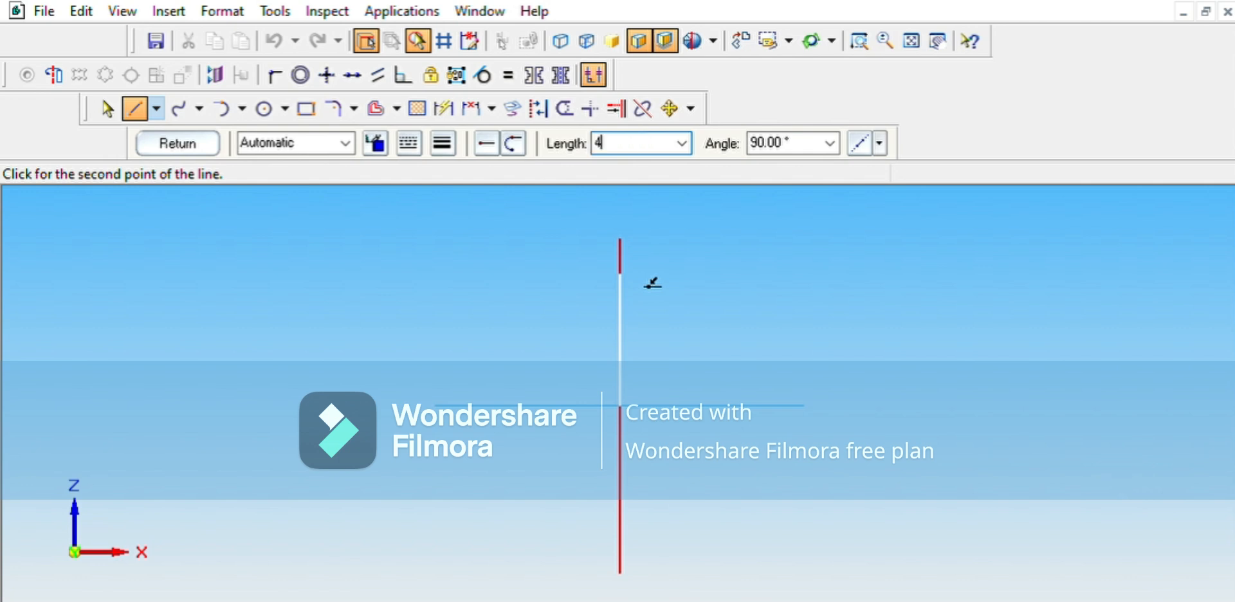
text(2)
key(Tab)
click(654, 281)
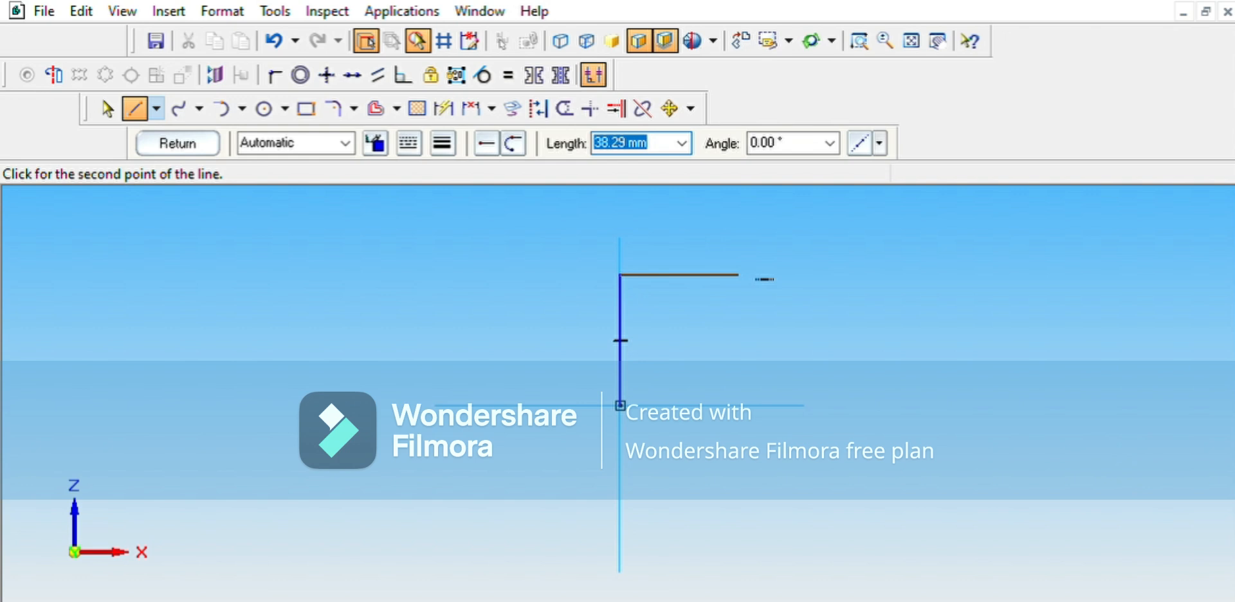
Draw a 32.5 mm horizontal line from the upper end of the vertical line toward positive X and end the line chain
text(6)
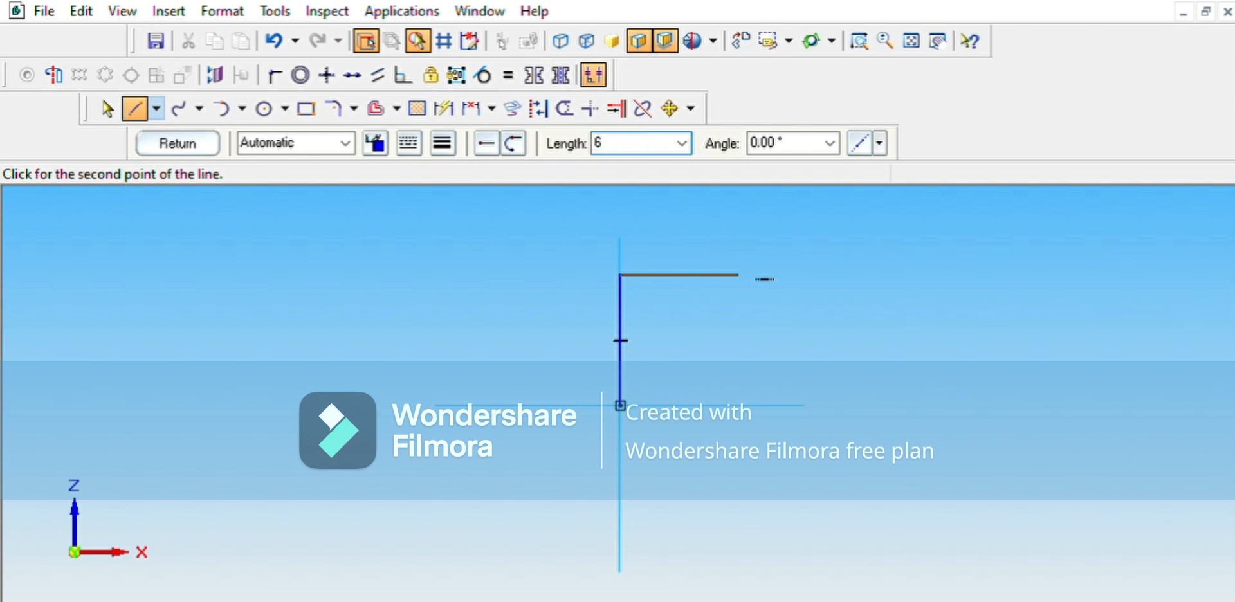
text(2)
key(Tab)
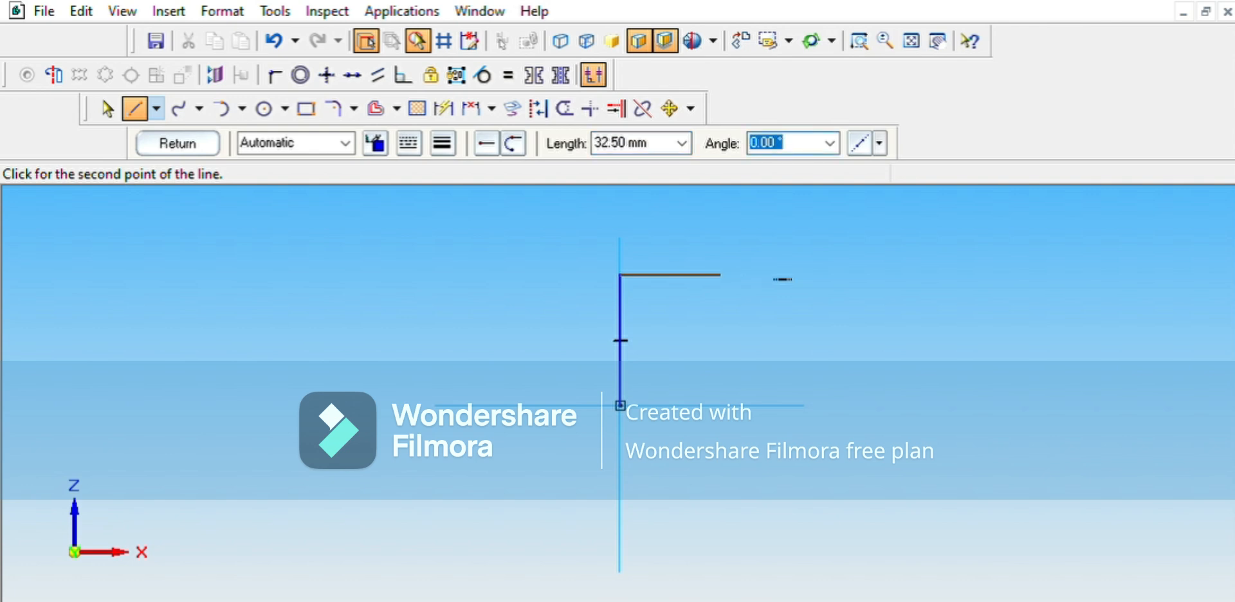
key(Return)
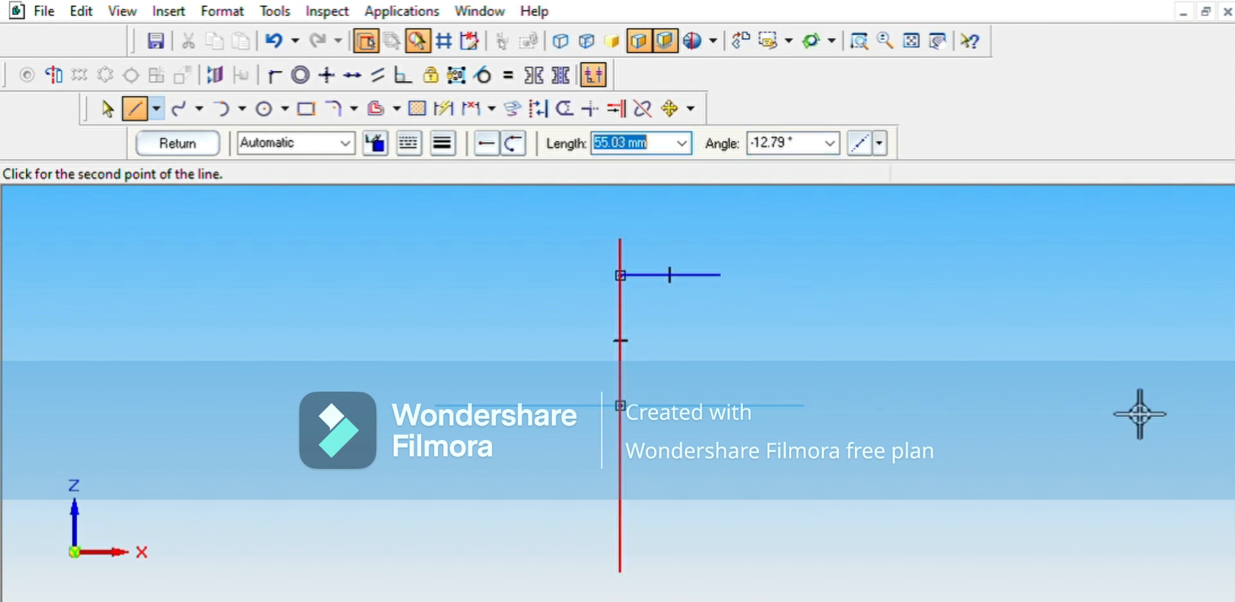
right_click(772, 344)
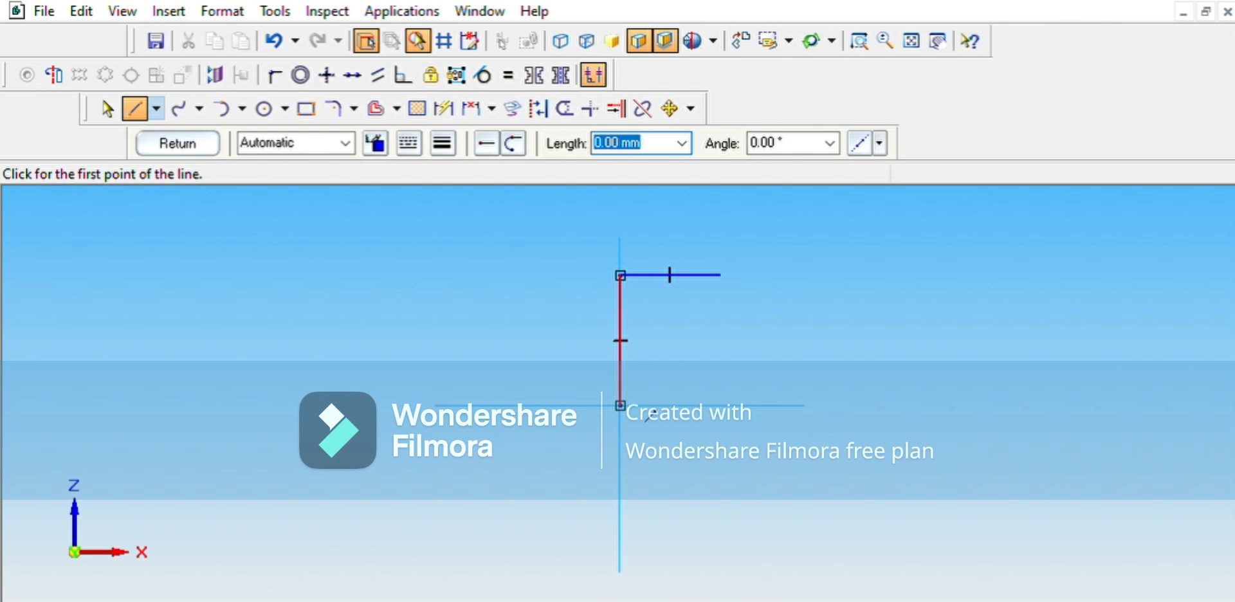
Draw a 22.5 mm horizontal base line from the origin and join its end to the upper line's free end with a slanted line
click(621, 406)
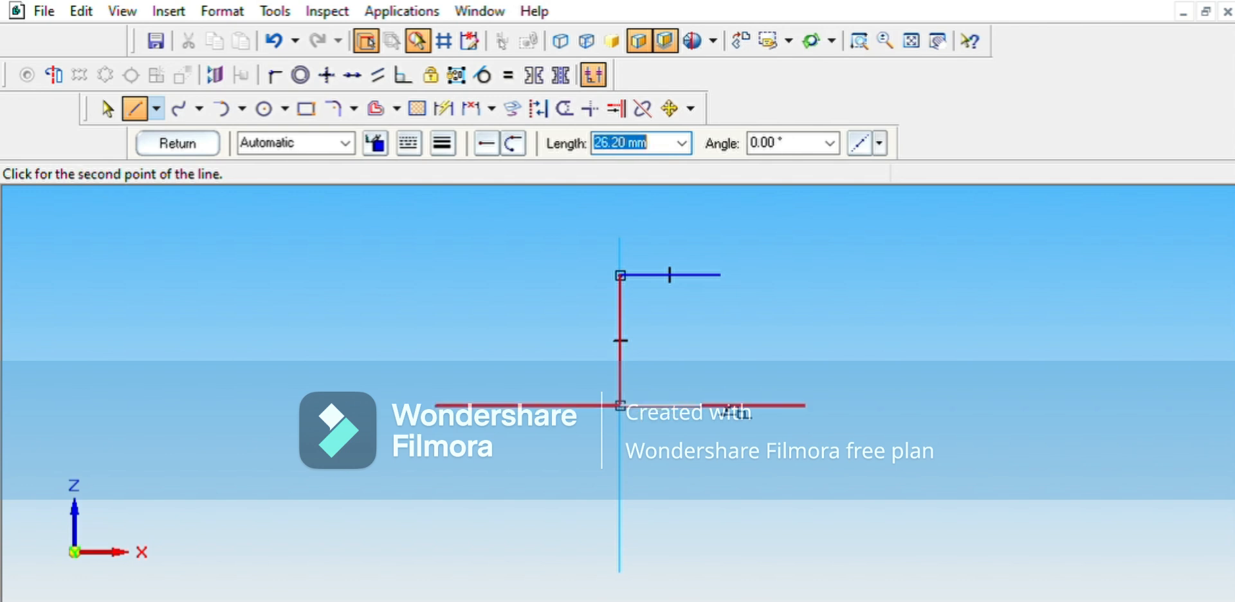
text(4)
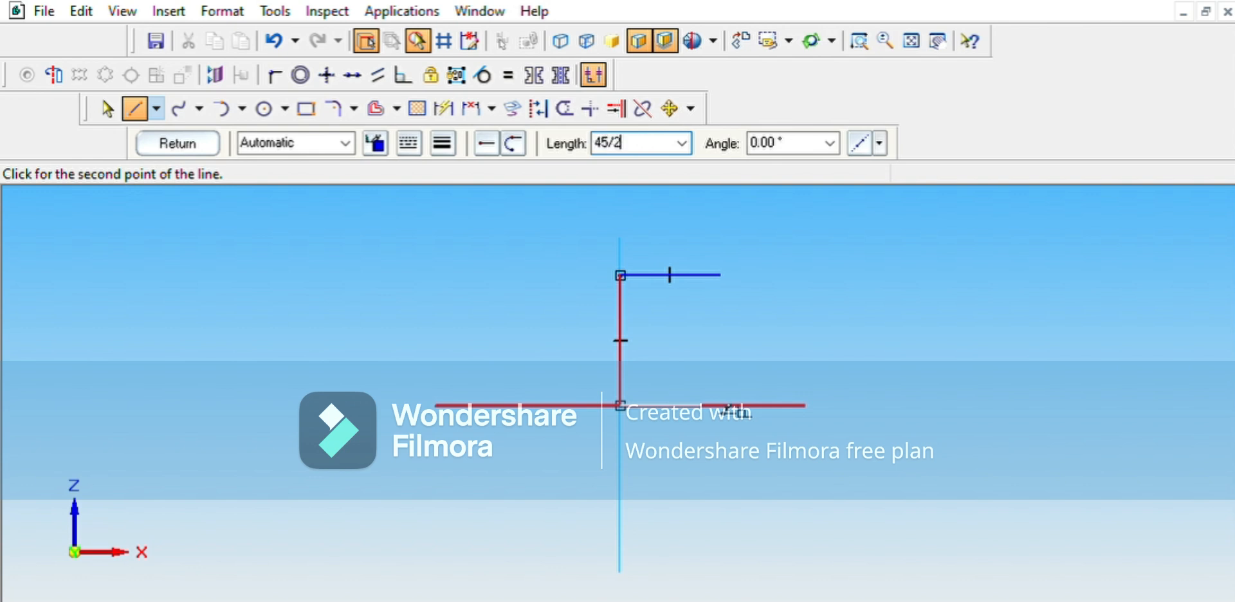
text(5/2)
key(Tab)
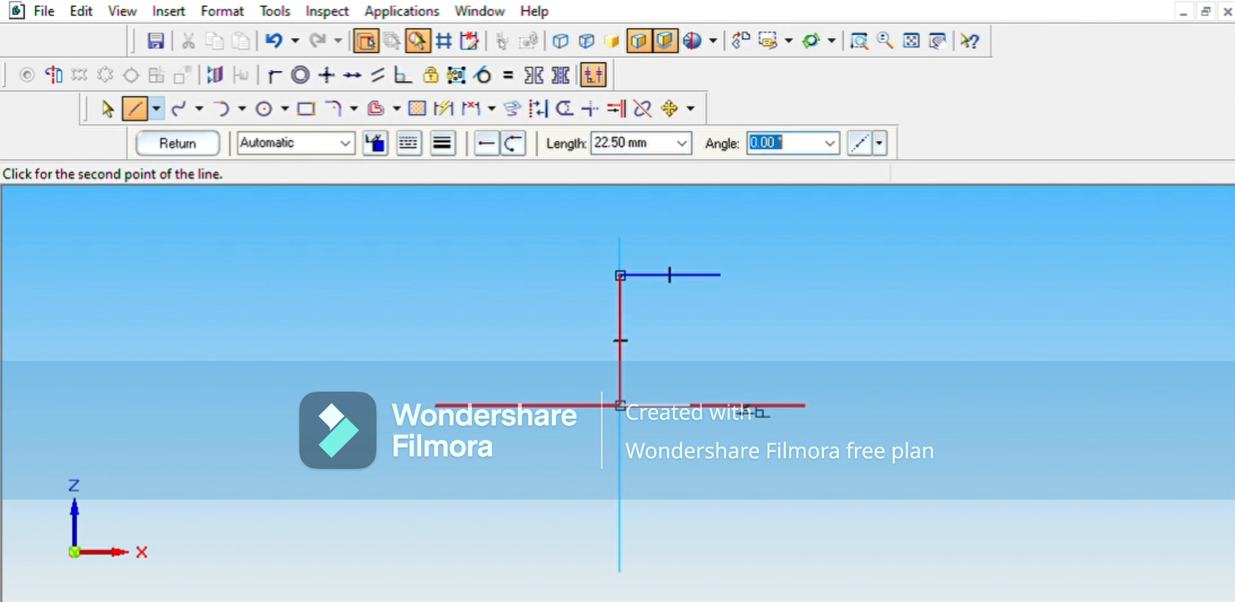
text(43)
key(Return)
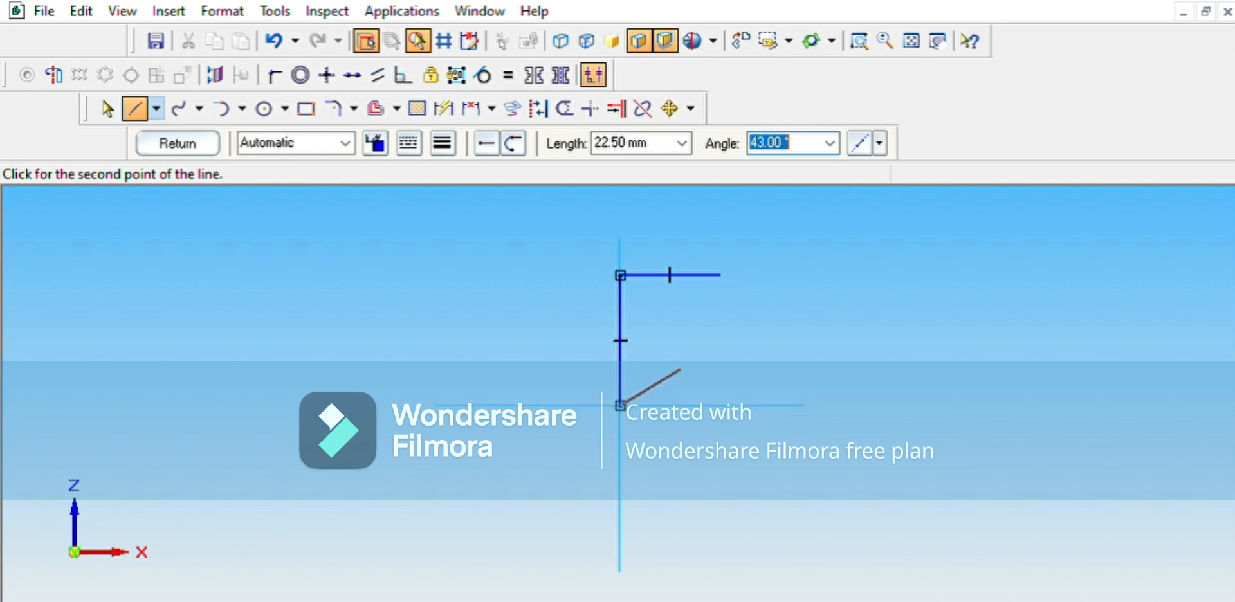
click(752, 405)
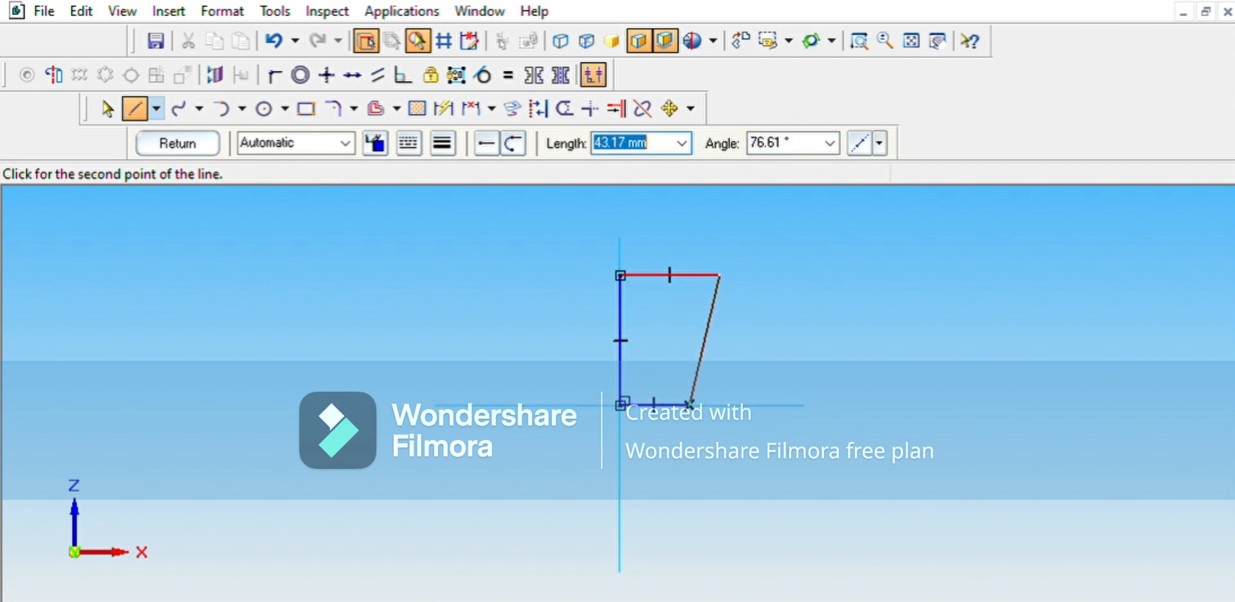
click(747, 283)
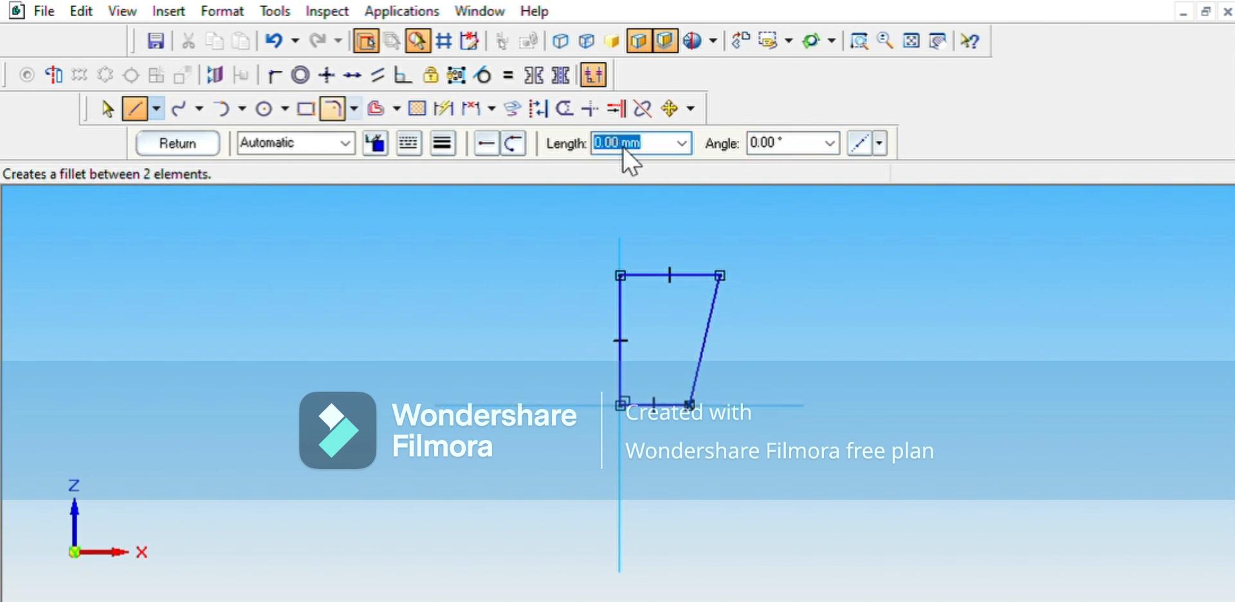
Offset the single slanted line 6 mm toward the inside of the profile
click(375, 108)
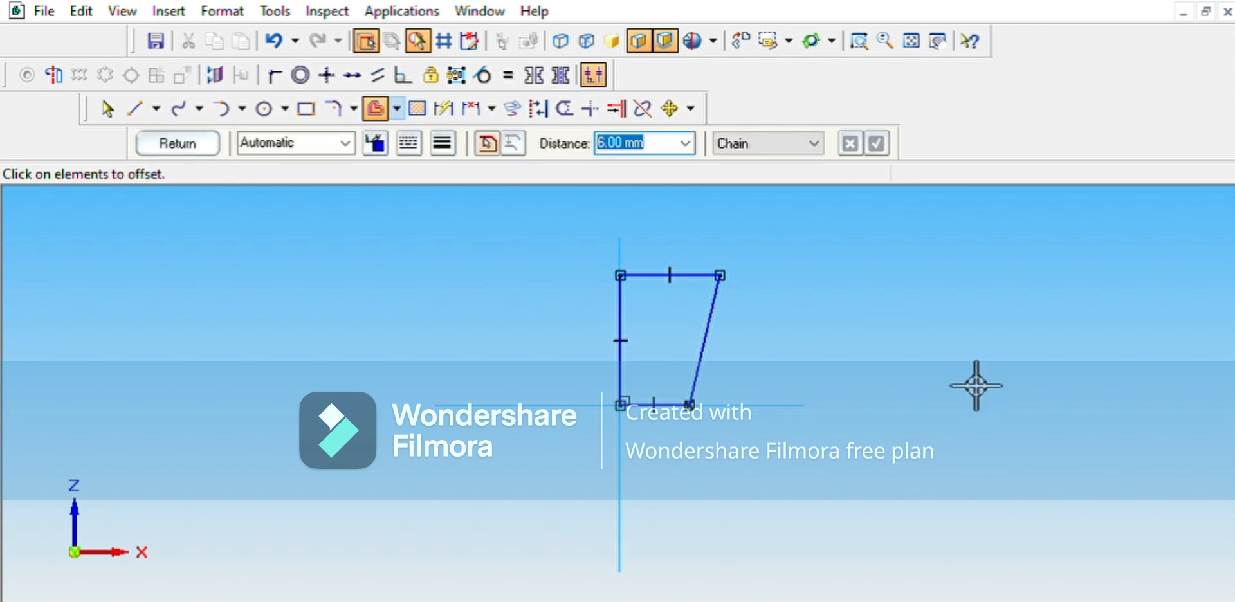
key(Tab)
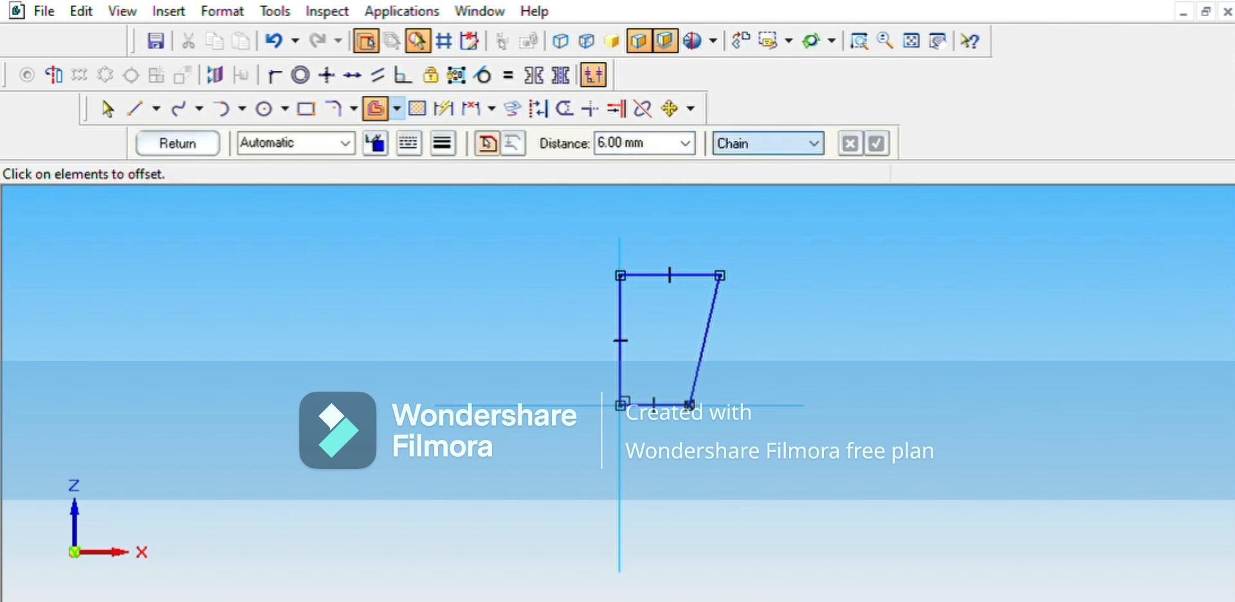
click(734, 164)
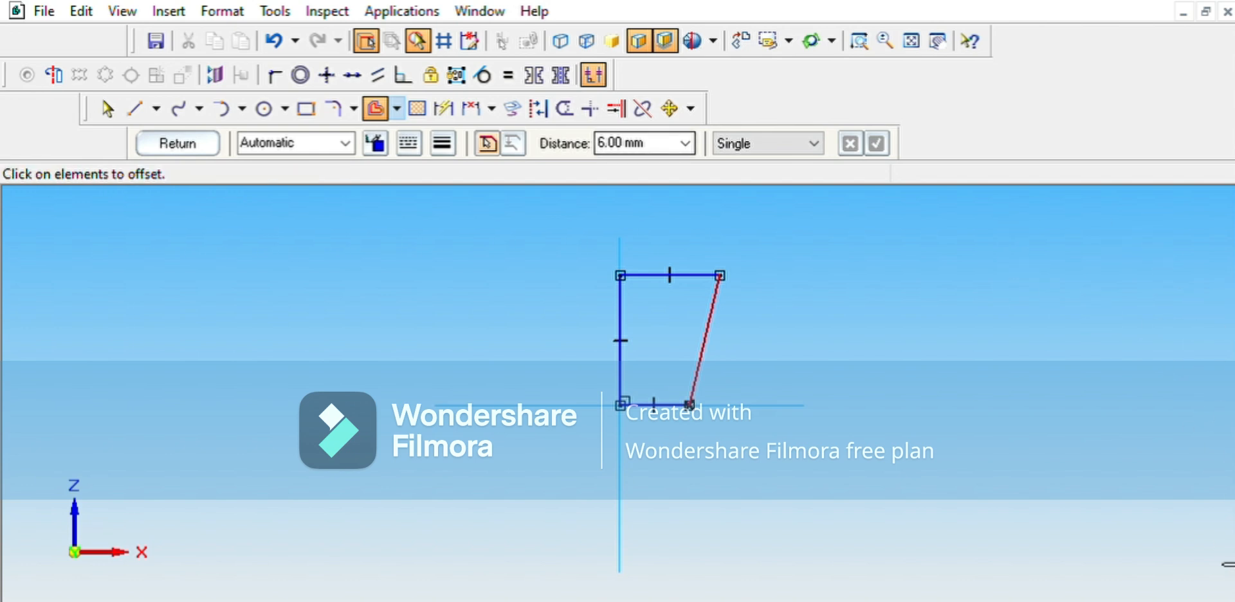
click(705, 341)
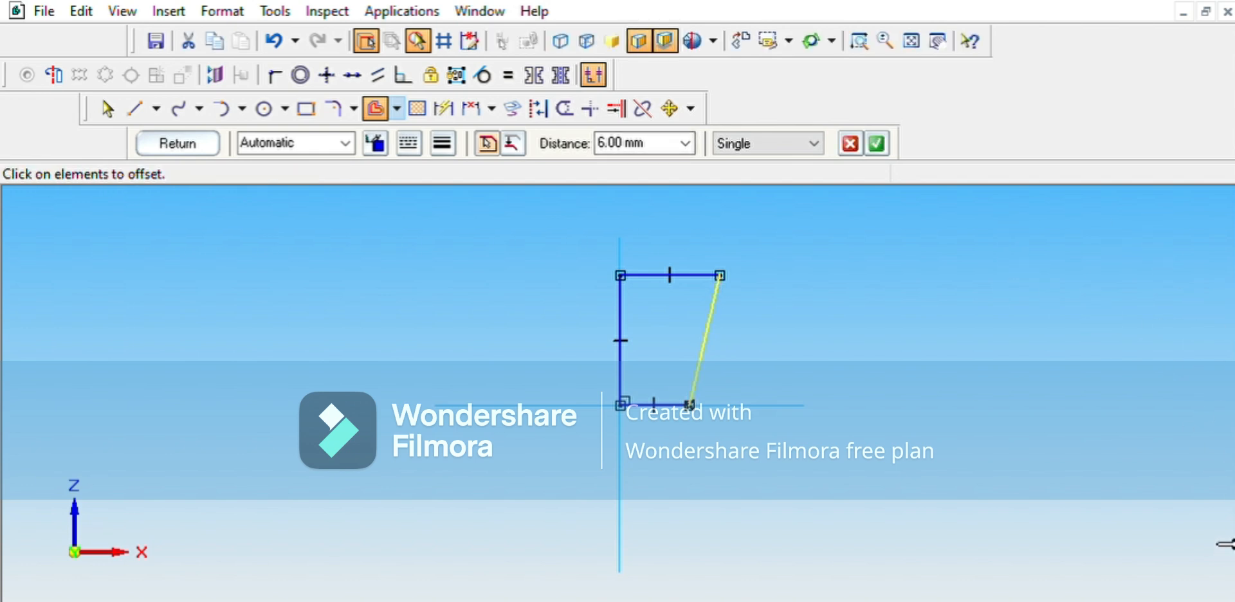
key(Return)
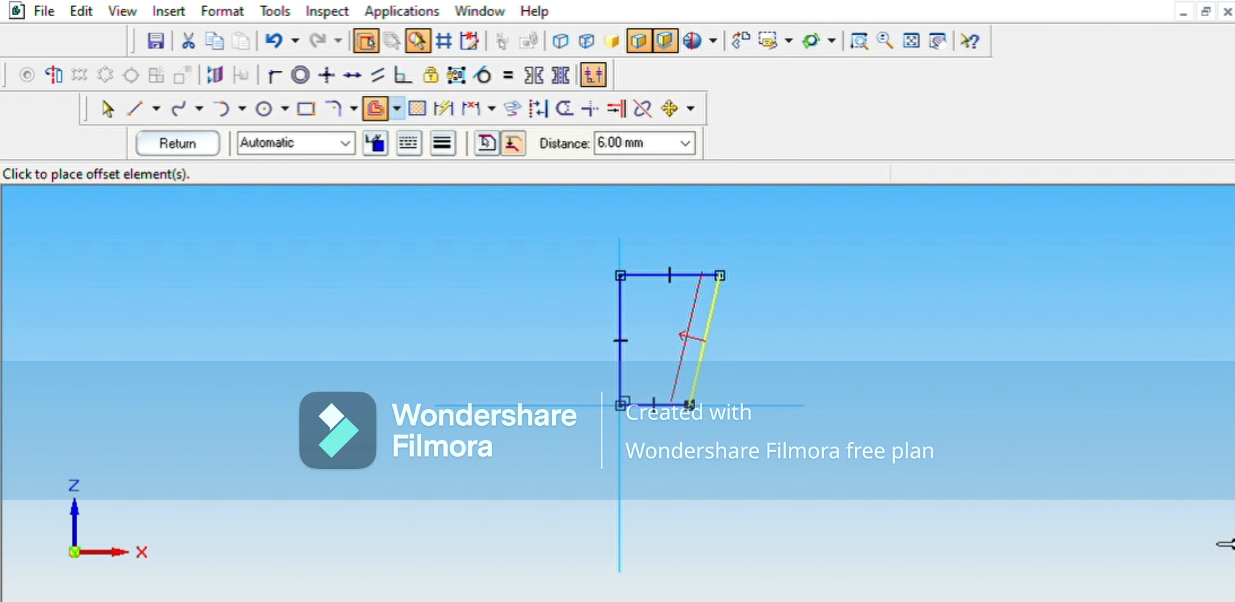
click(1204, 560)
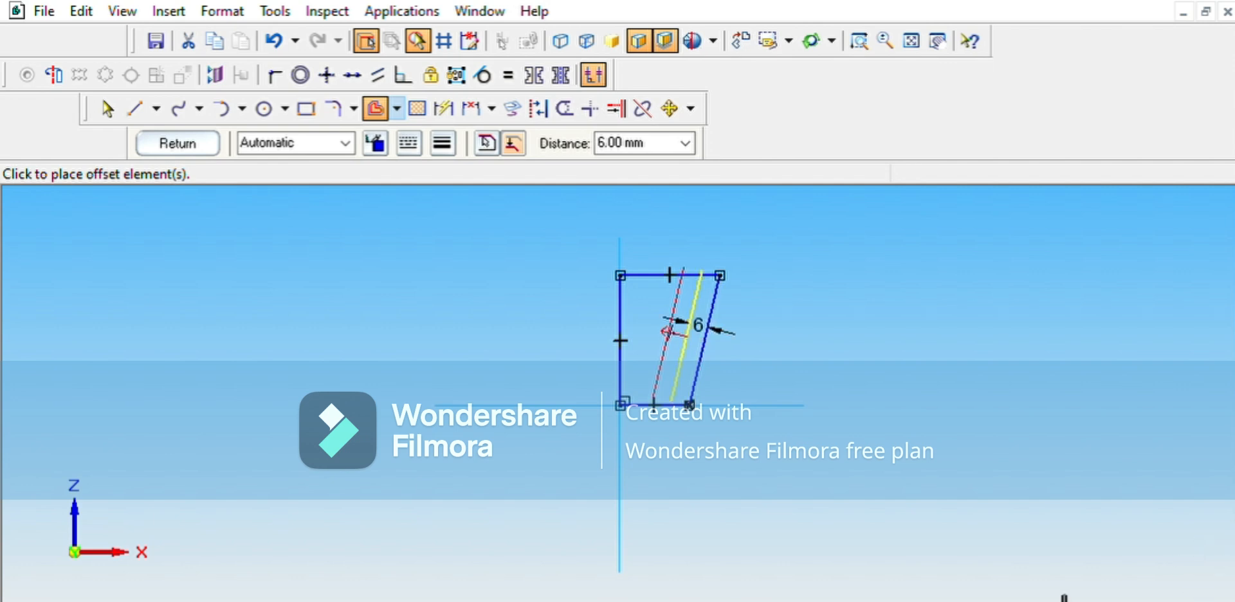
Draw a 12 mm vertical line upward from the origin
click(134, 108)
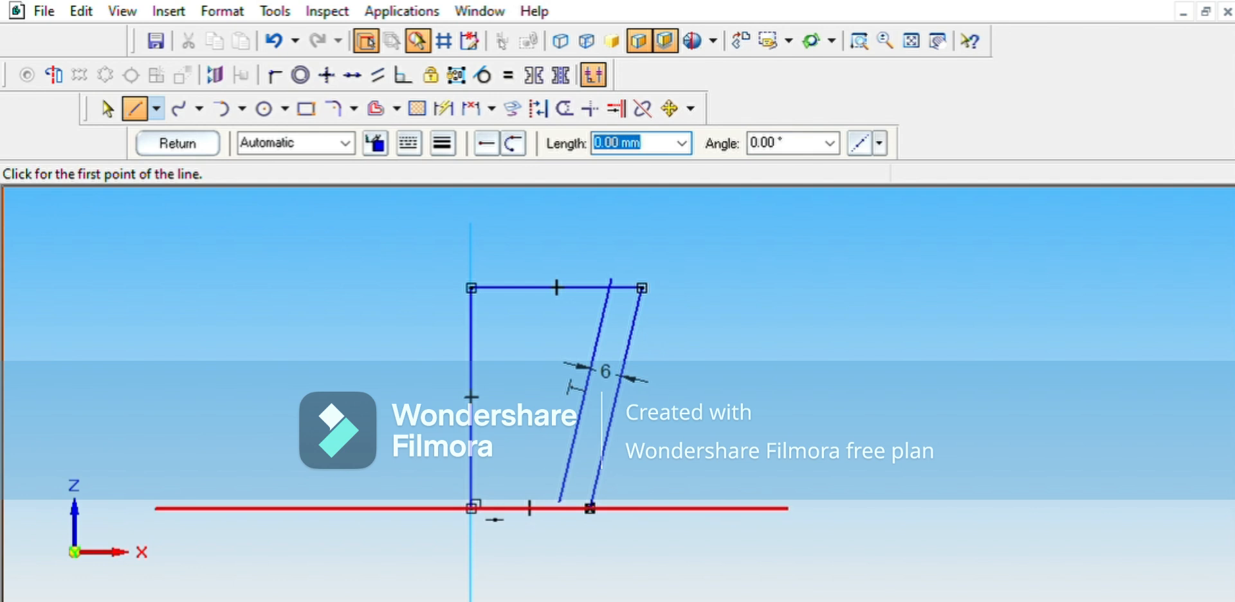
click(472, 508)
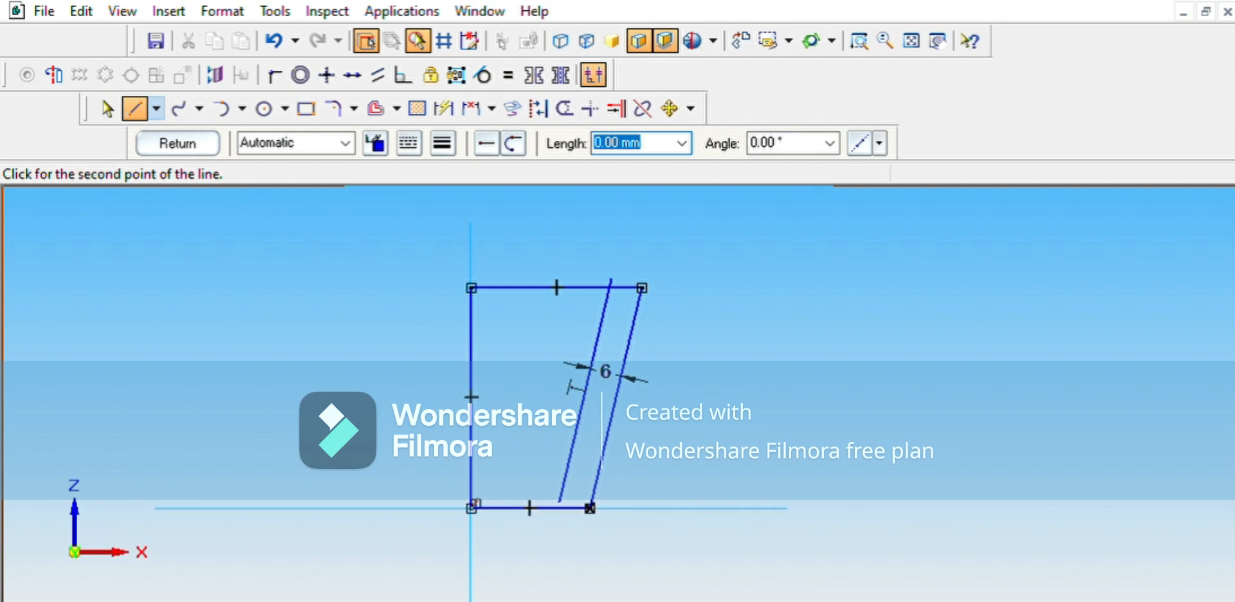
text(12)
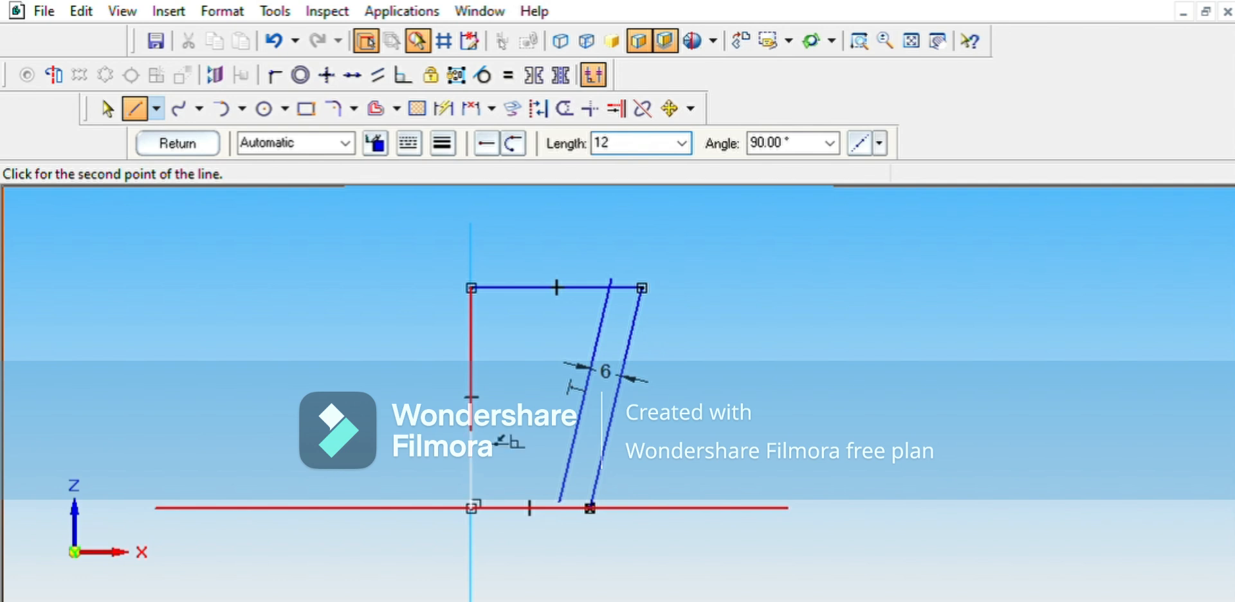
key(Tab)
key(Return)
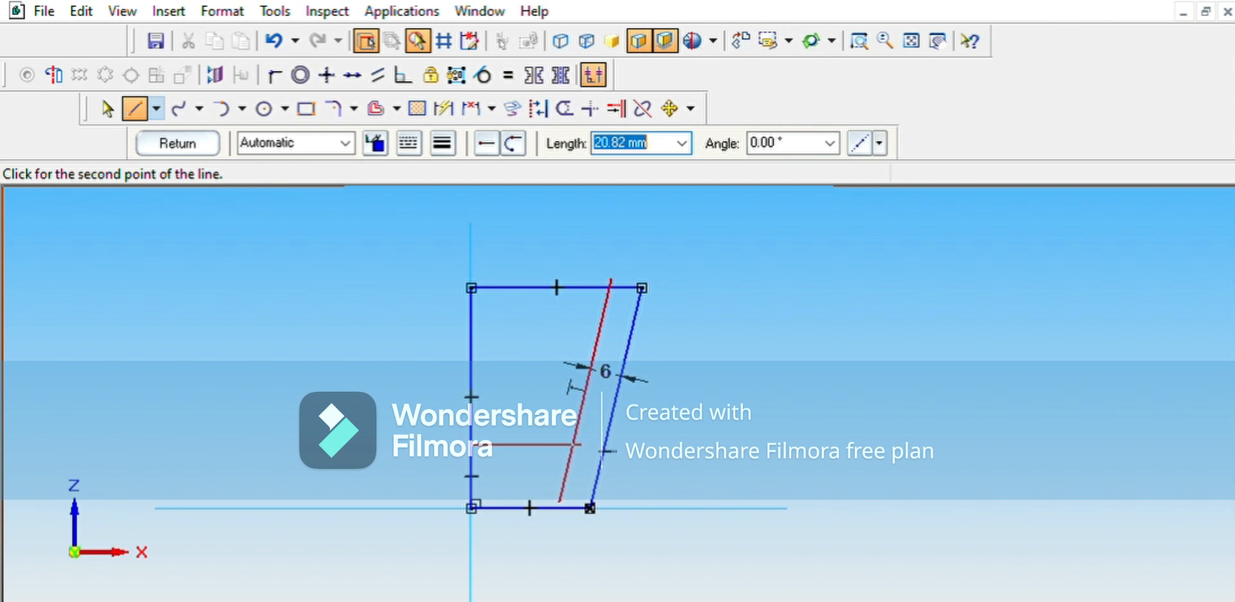
Continue with an 11.25 mm horizontal line toward positive X and a vertical line about 19 mm long down past the base line
text(11)
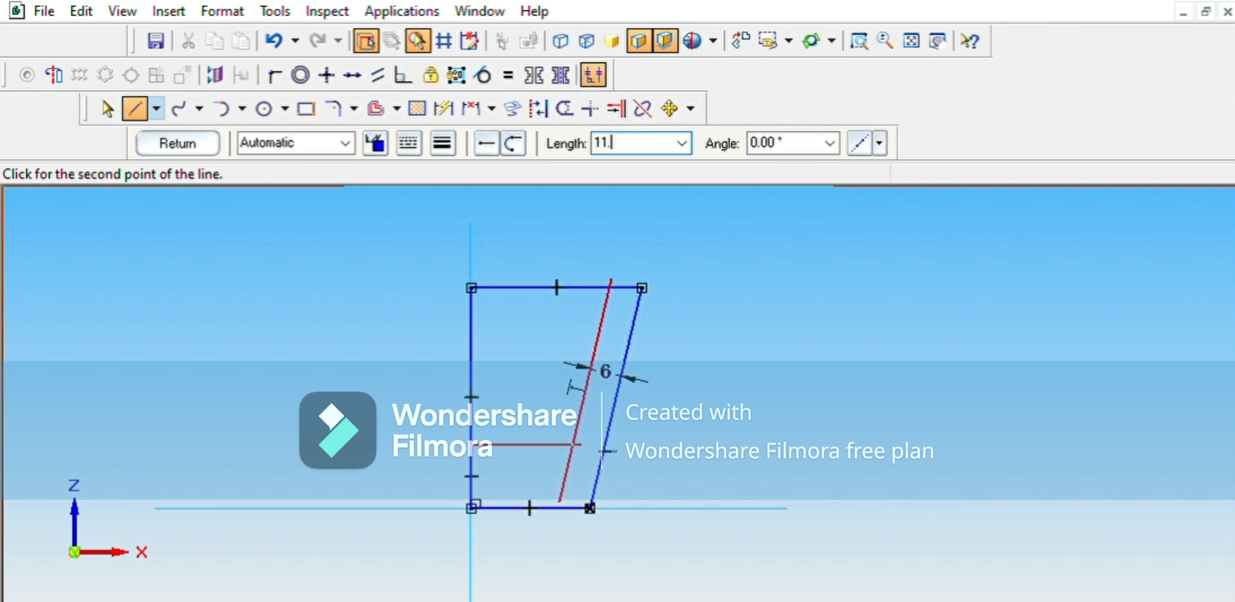
text(.25)
key(Tab)
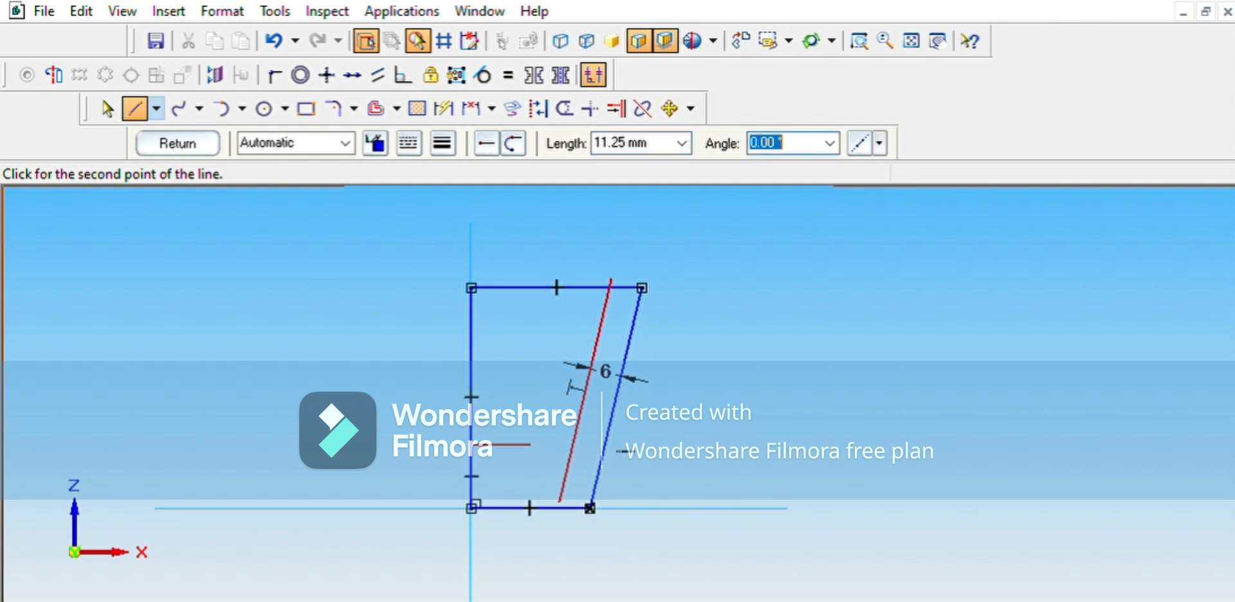
key(Return)
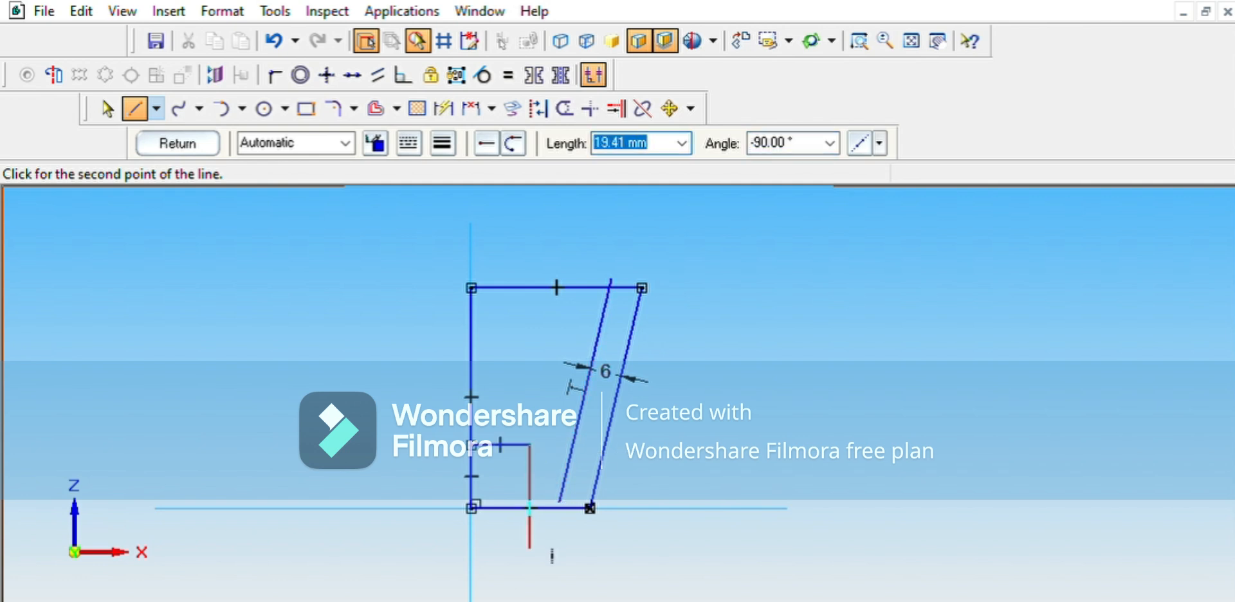
click(529, 548)
Extend the 11.25 mm line to the offset slanted line and trim all excess segments, leaving the closed stepped wall profile
click(616, 108)
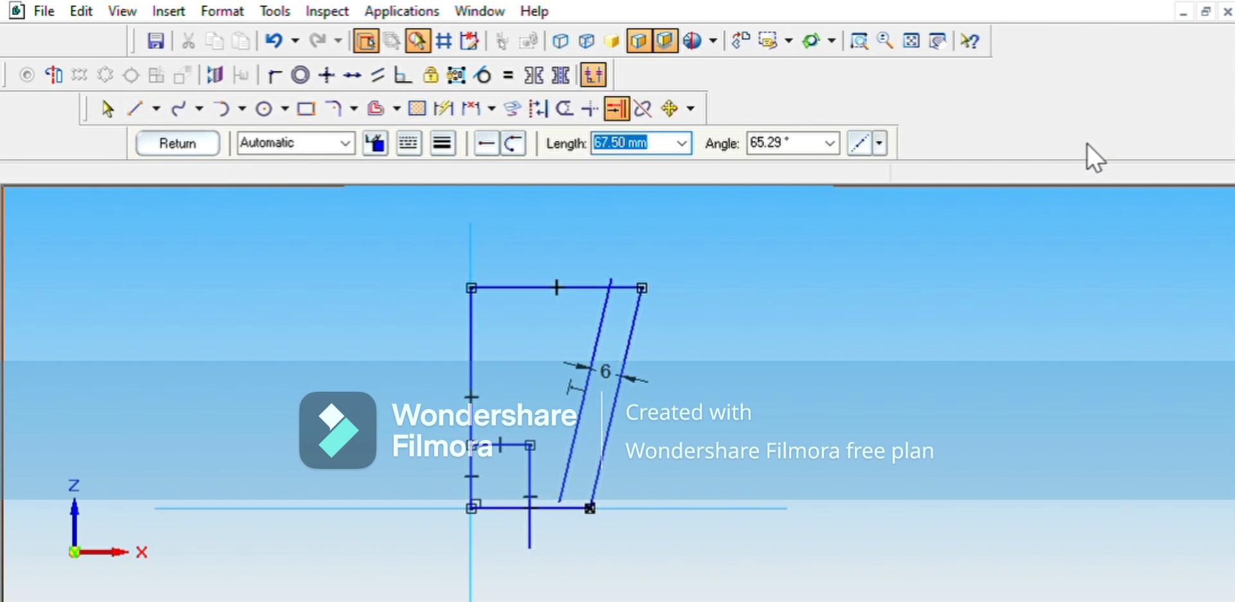
click(518, 444)
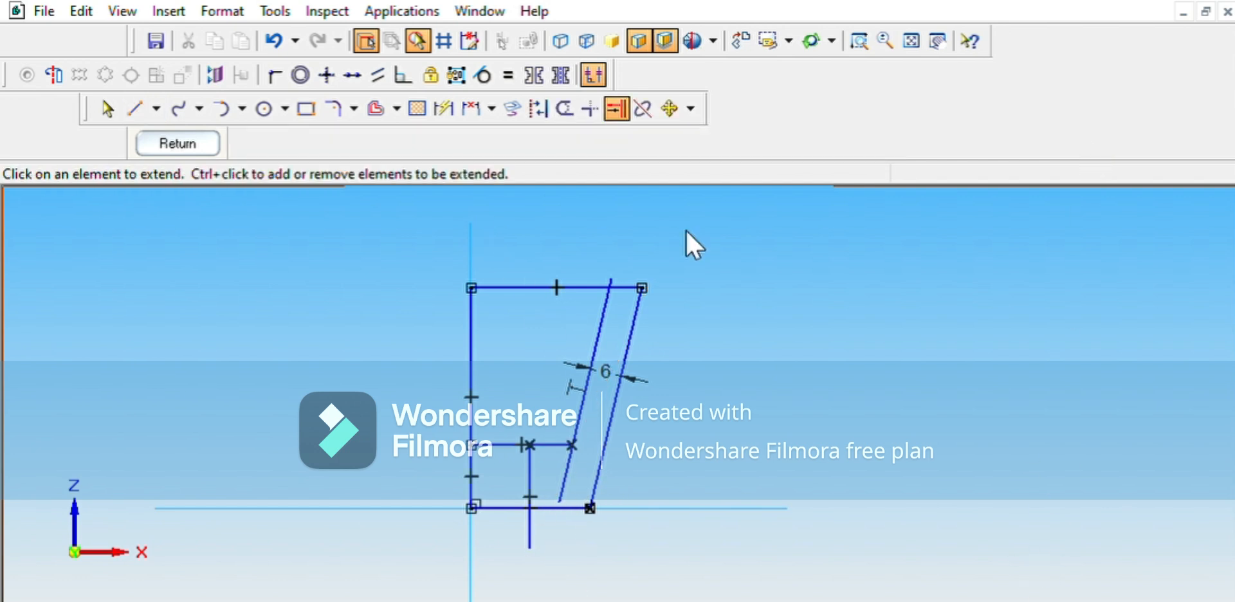
click(565, 108)
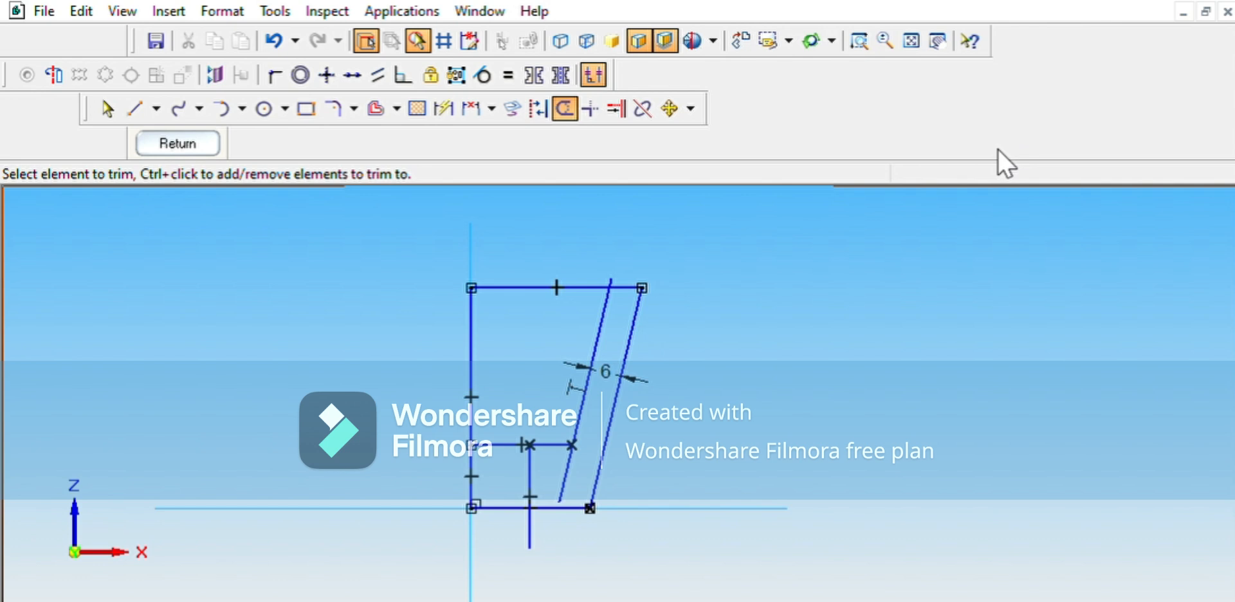
mouse_move(538, 257)
mouse_down()
mouse_move(540, 330)
mouse_move(406, 373)
mouse_up()
drag(508, 427, 492, 550)
drag(487, 480, 457, 477)
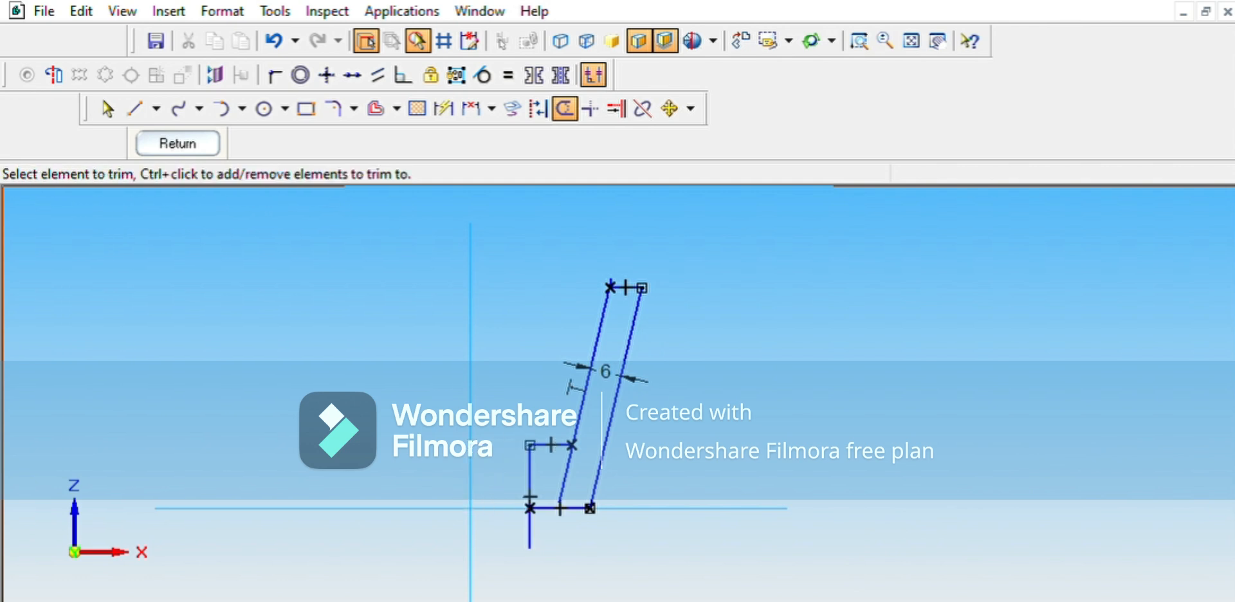
click(529, 531)
drag(565, 486, 565, 487)
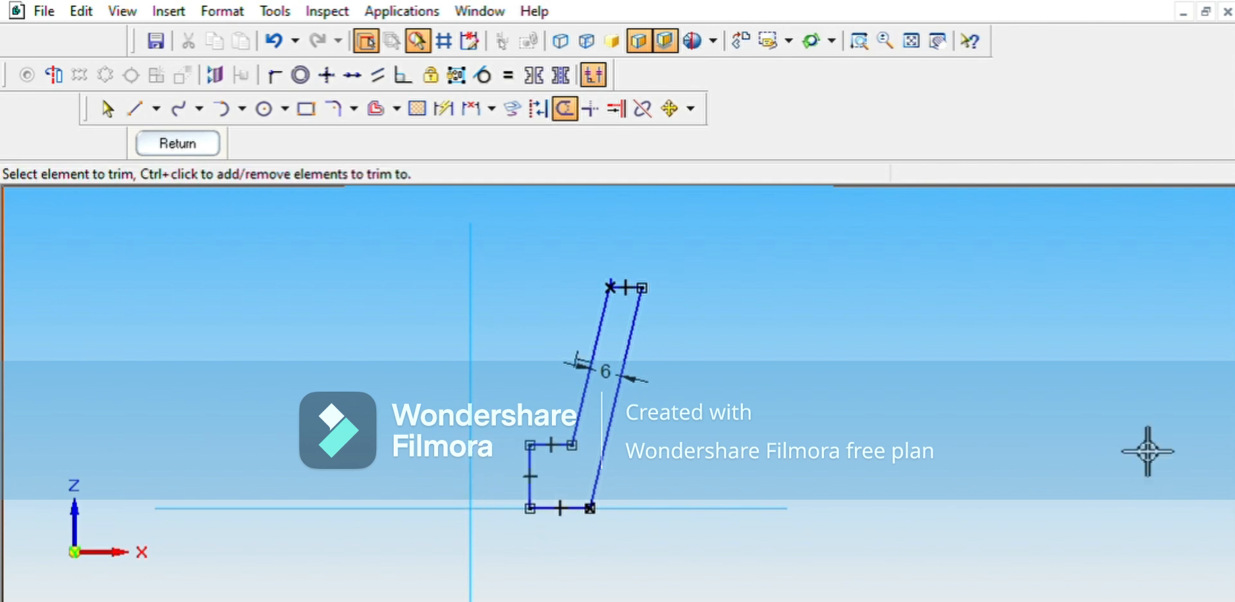
scroll(1119, 437, up, 2)
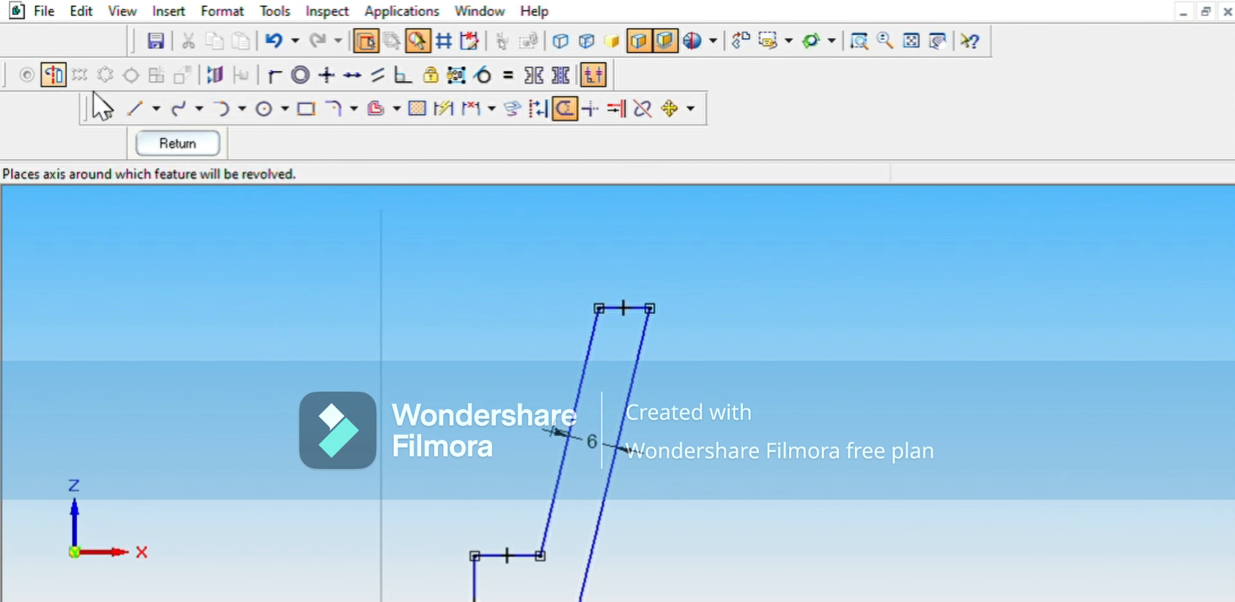
Set the vertical reference line as the axis of revolution and revolve the wall profile 360° into a solid
click(55, 76)
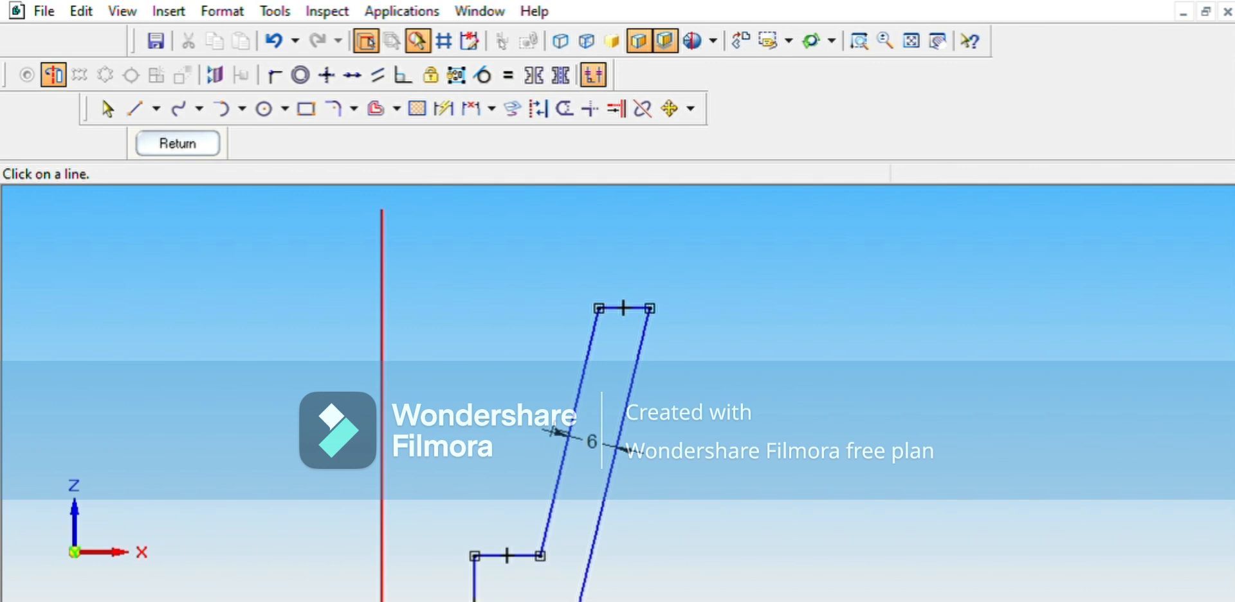
click(382, 398)
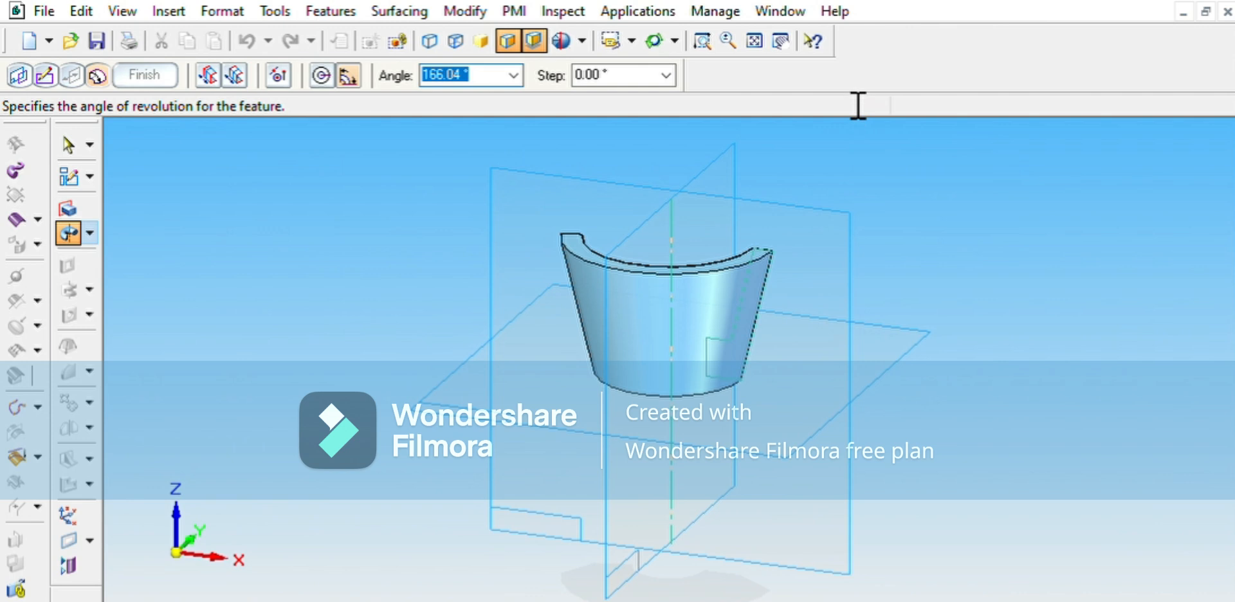
text(360)
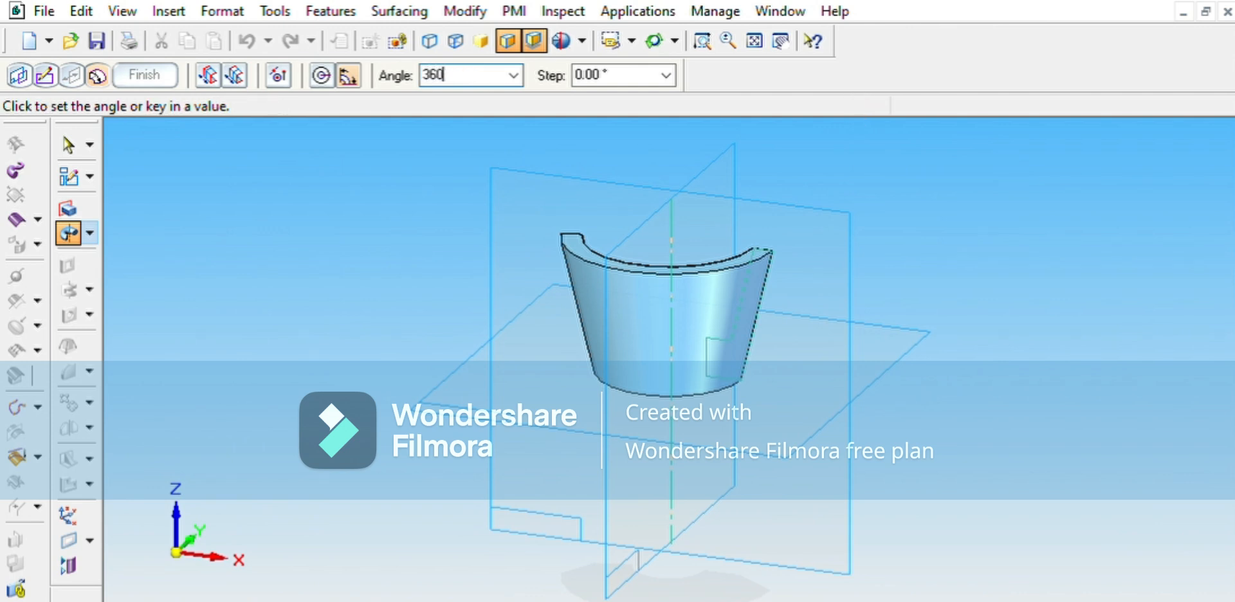
key(Return)
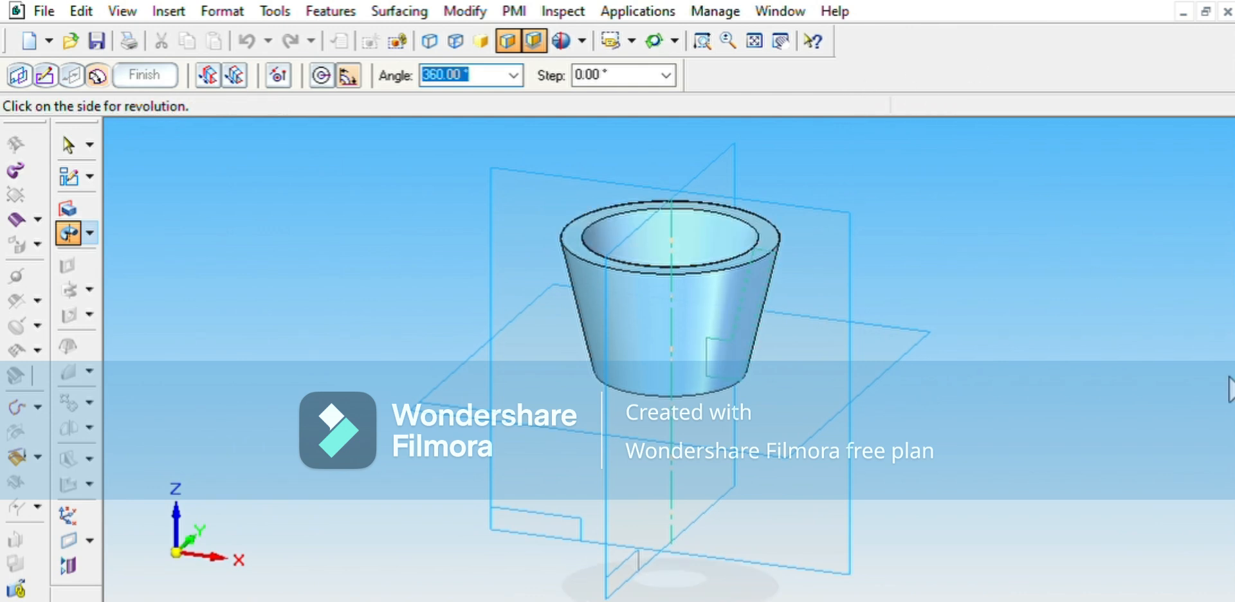
click(1218, 389)
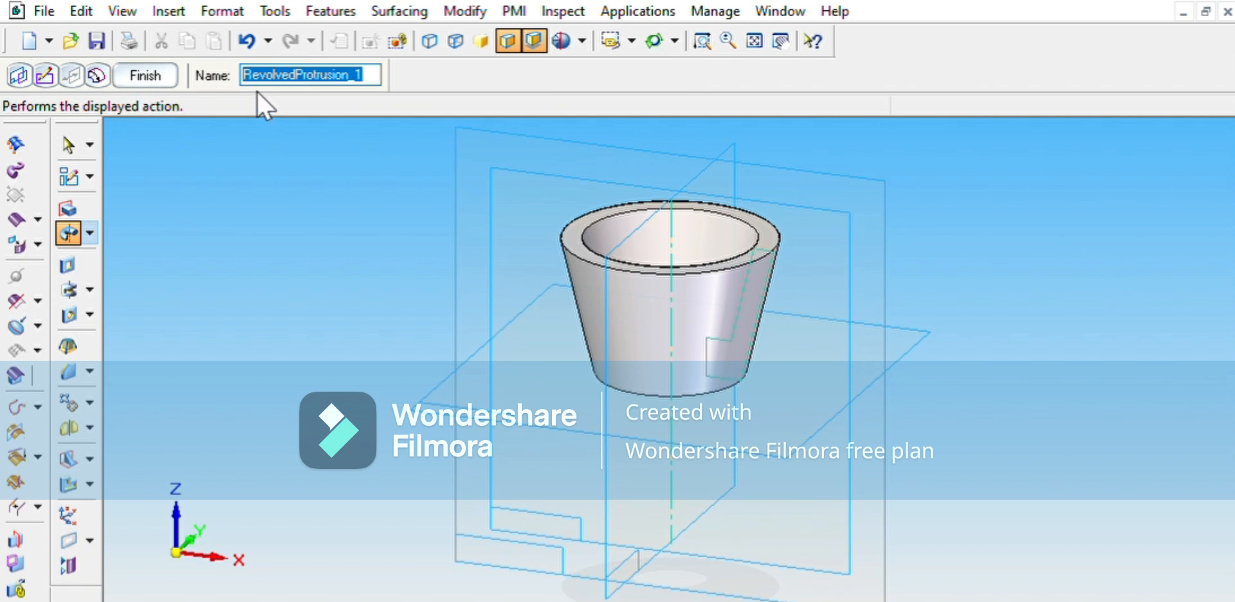
key(Return)
key(Escape)
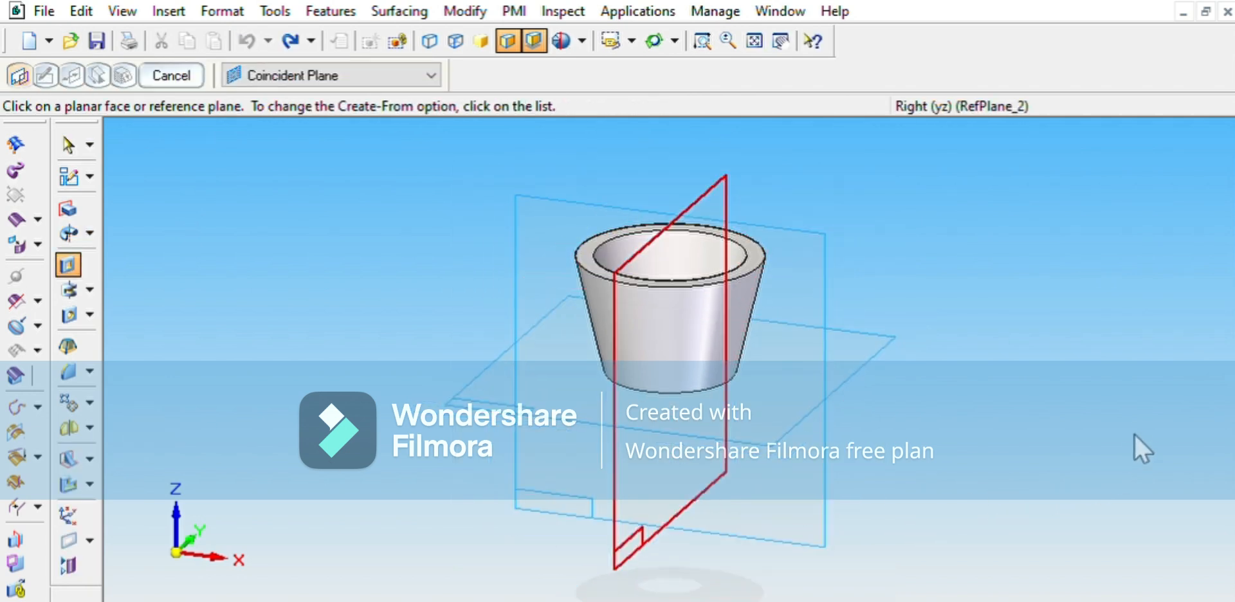
For an extruded cutout, sketch a 10 mm diameter circle on the Right (yz) plane, centred at the middle of the cup's top edge
key(Return)
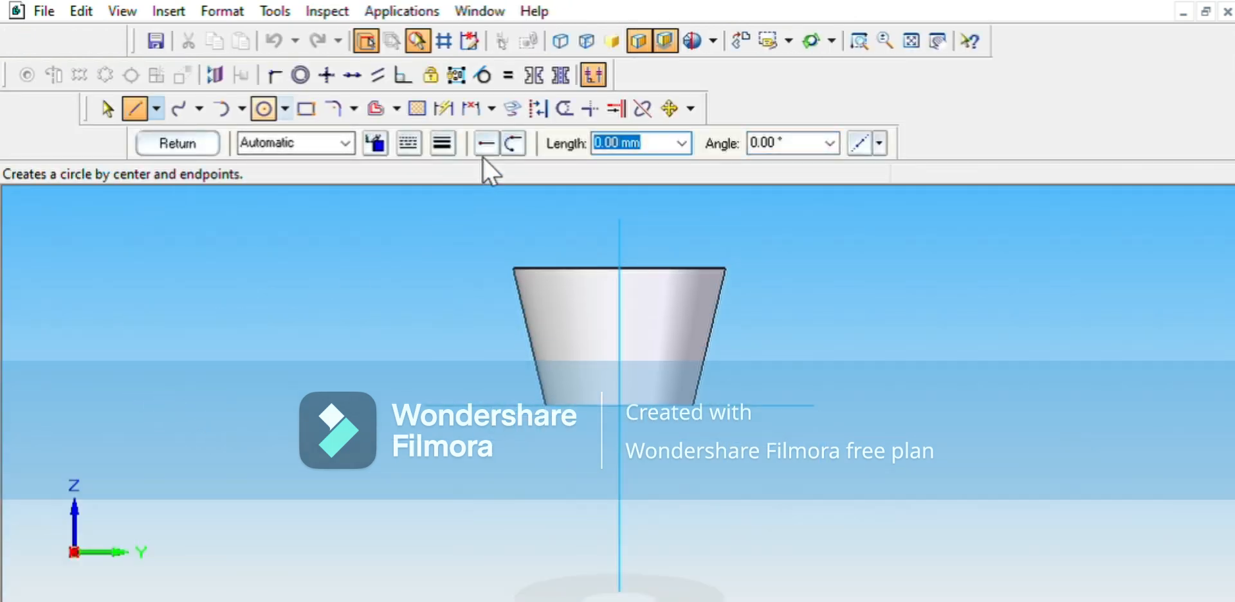
click(859, 40)
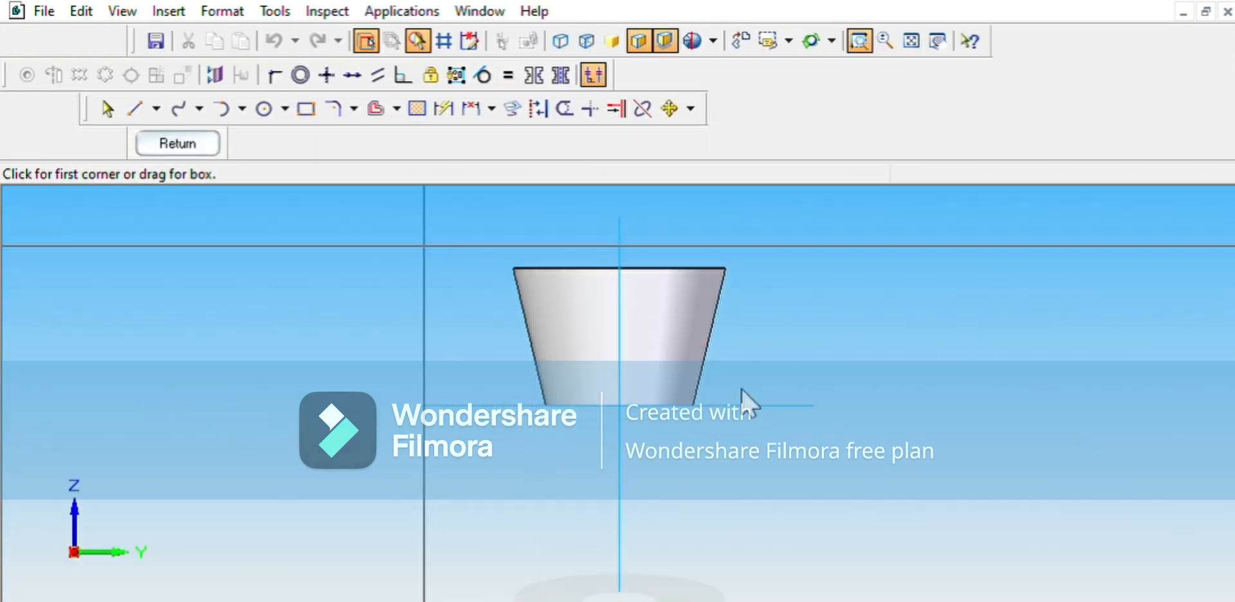
drag(739, 400, 750, 404)
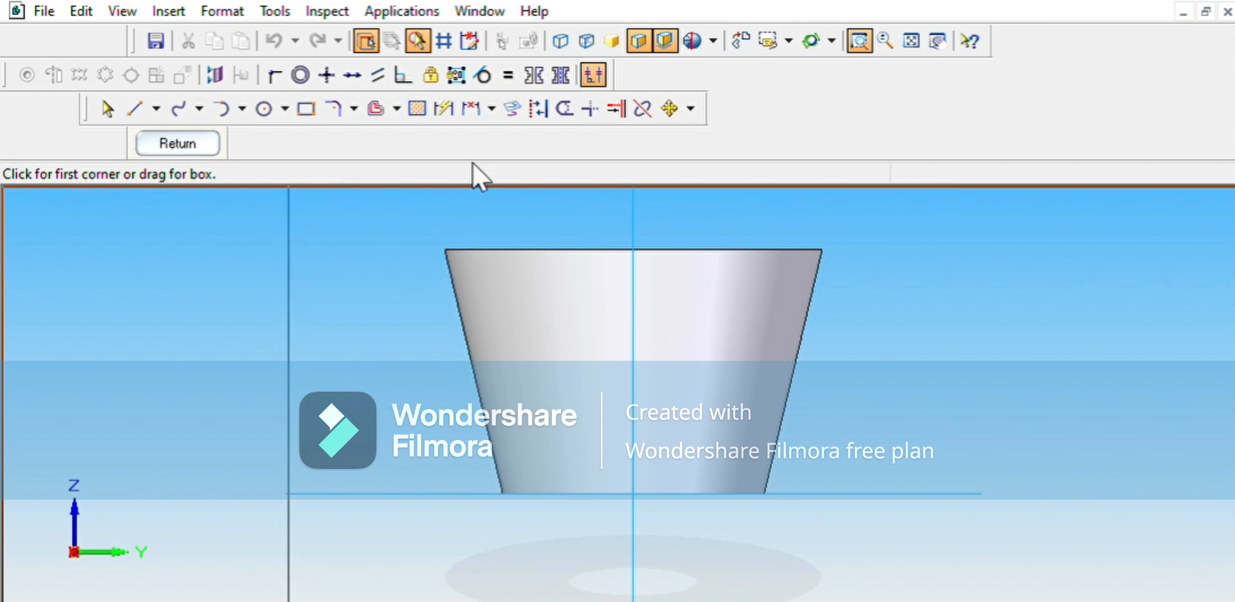
key(c)
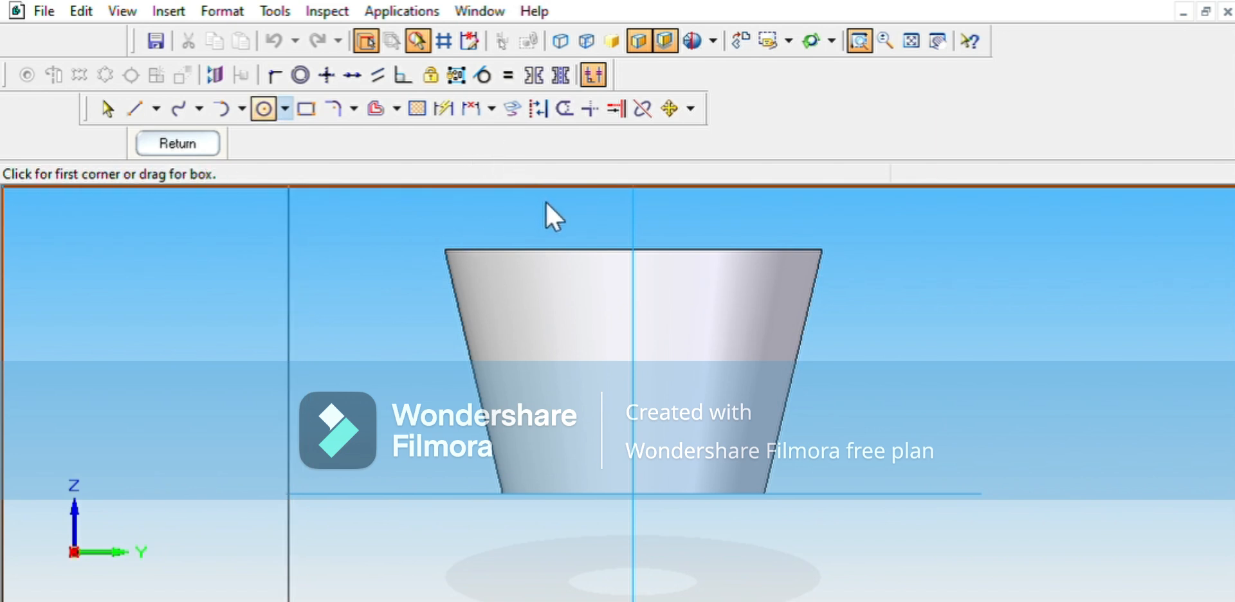
key(Escape)
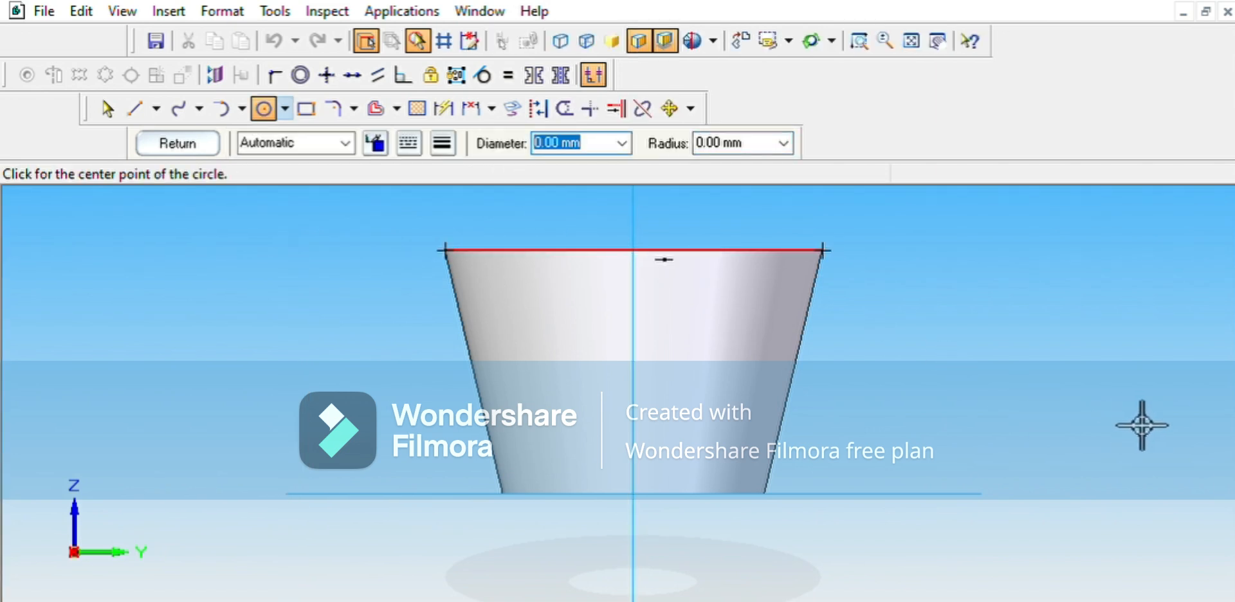
click(634, 250)
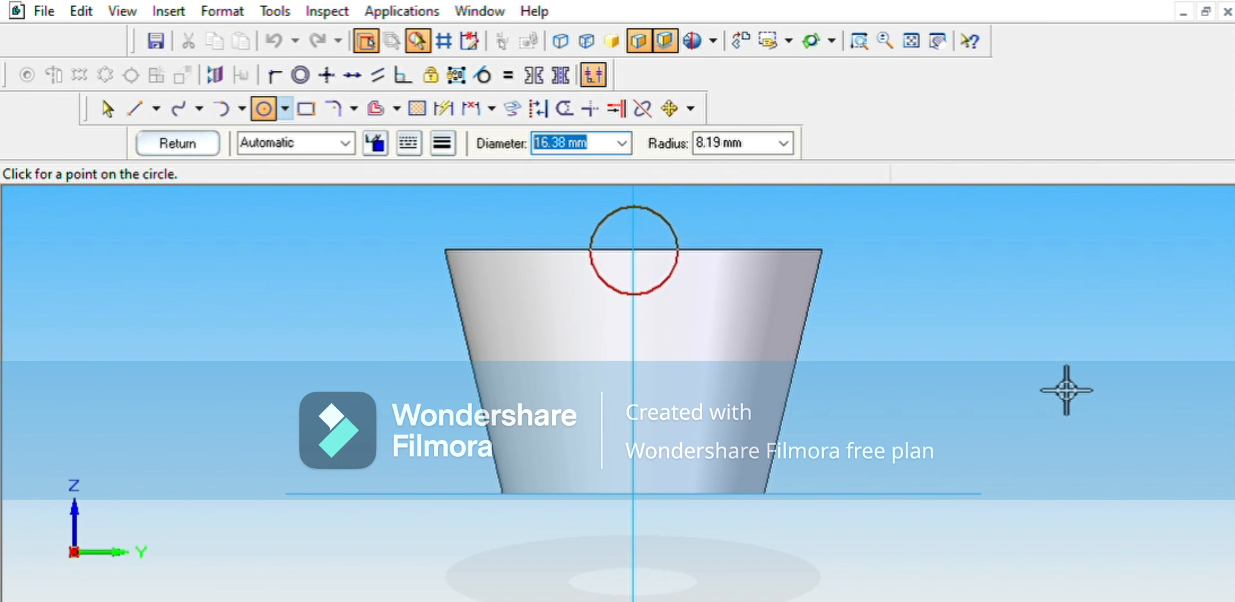
text(10)
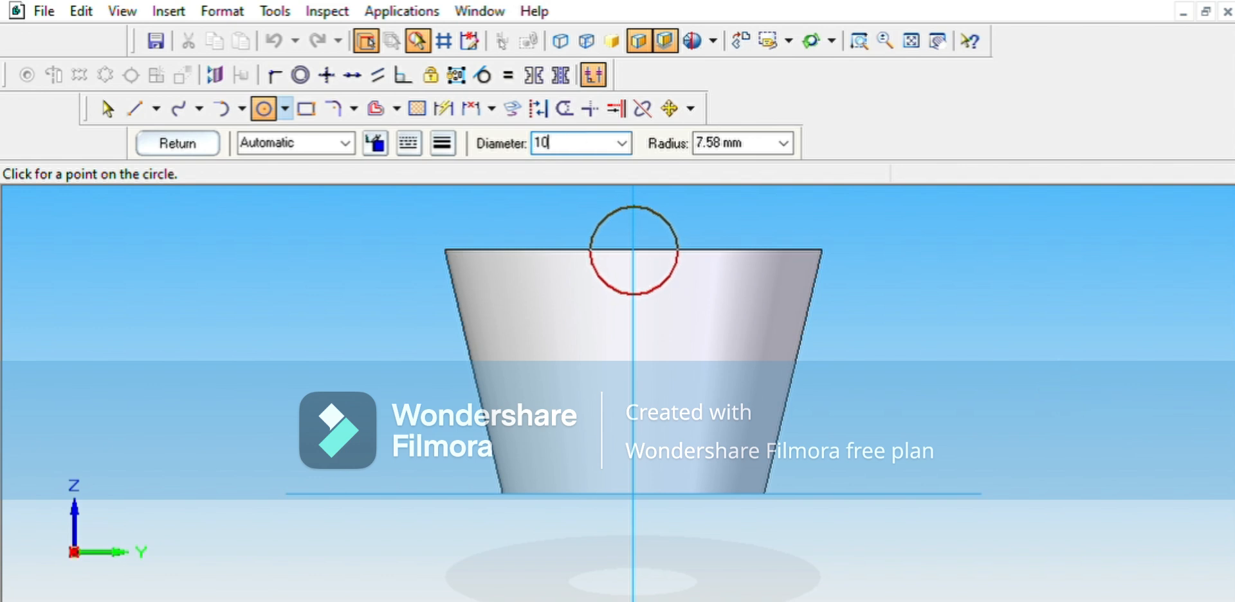
key(Return)
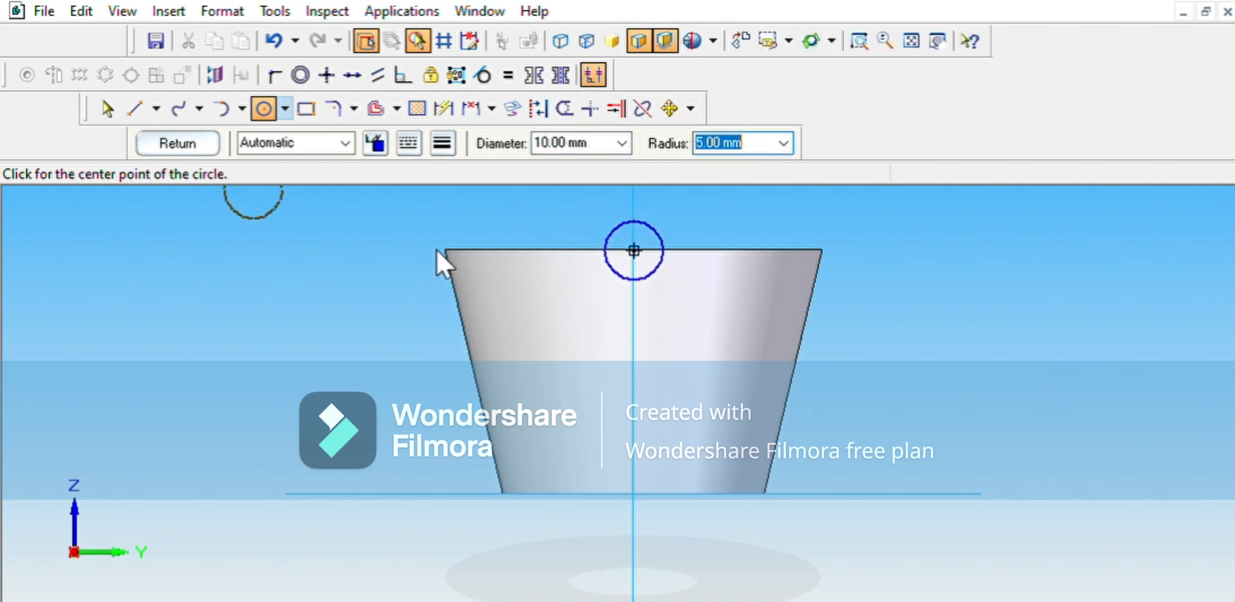
key(Escape)
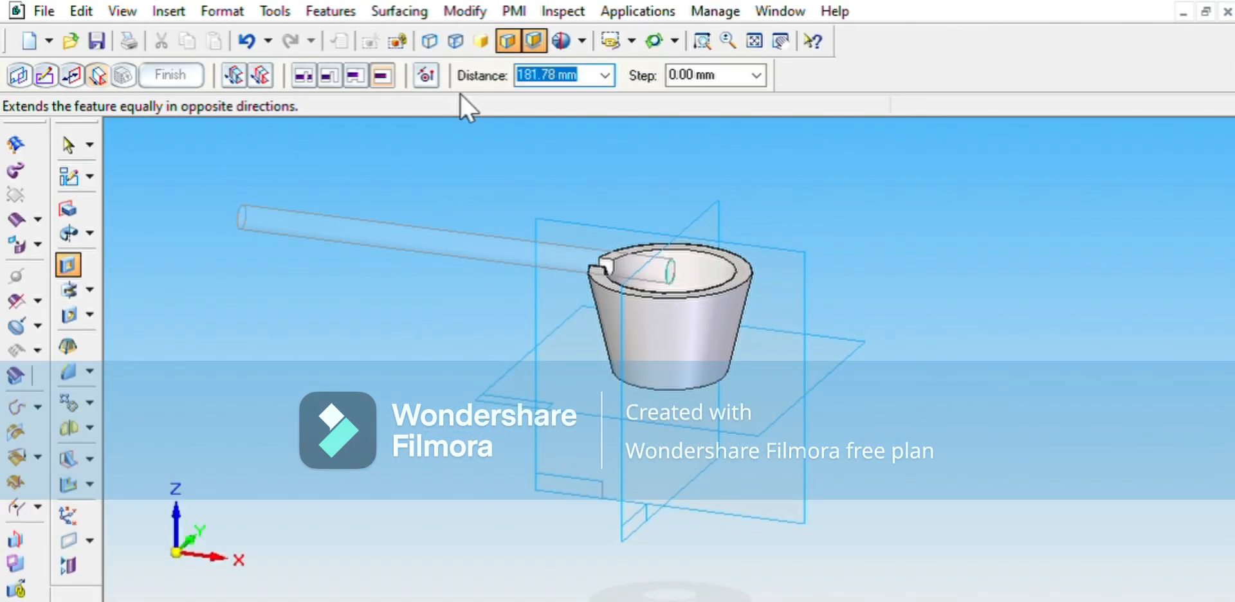
Cut the circle symmetrically about 211 mm in total through both opposite walls along X and finish the cutout
key(Return)
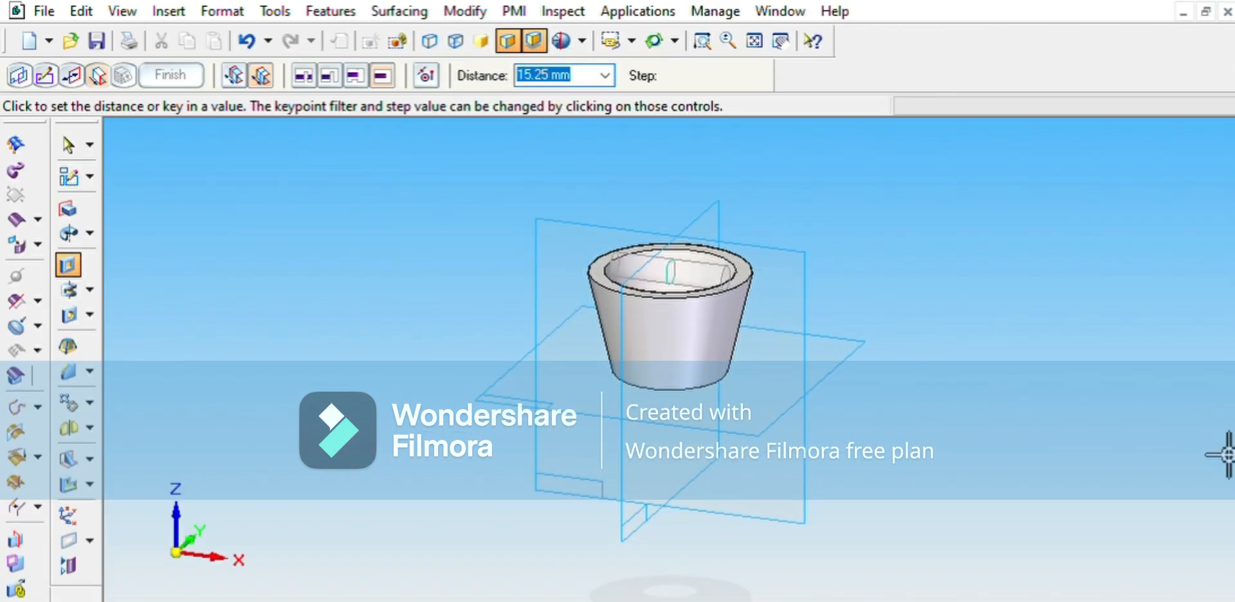
click(765, 328)
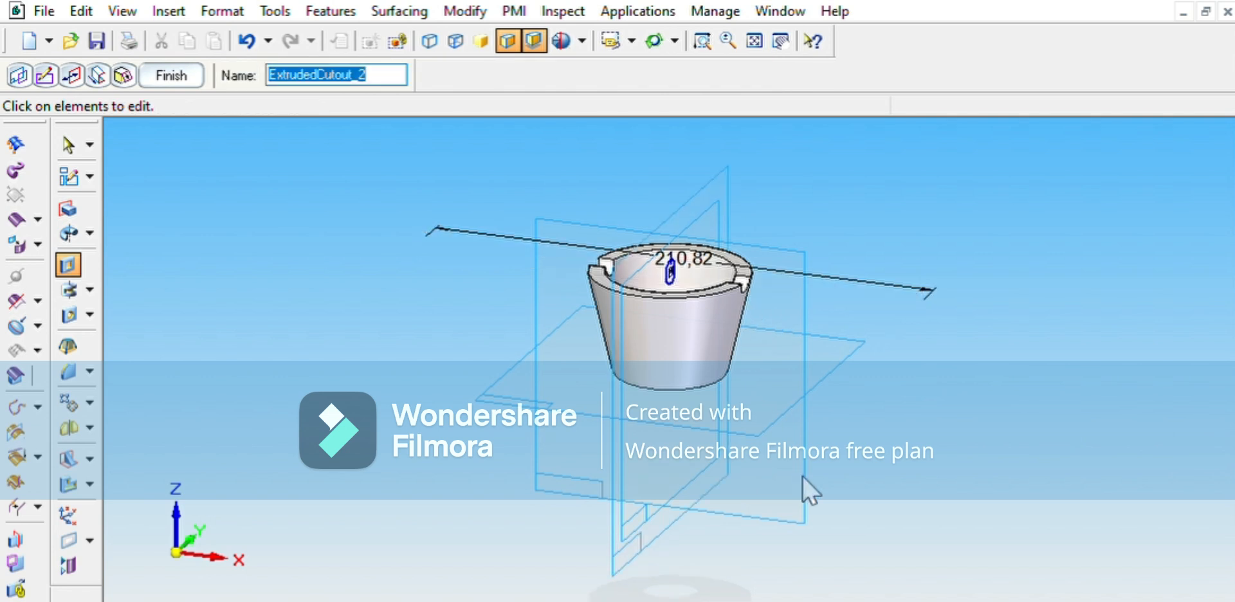
key(Return)
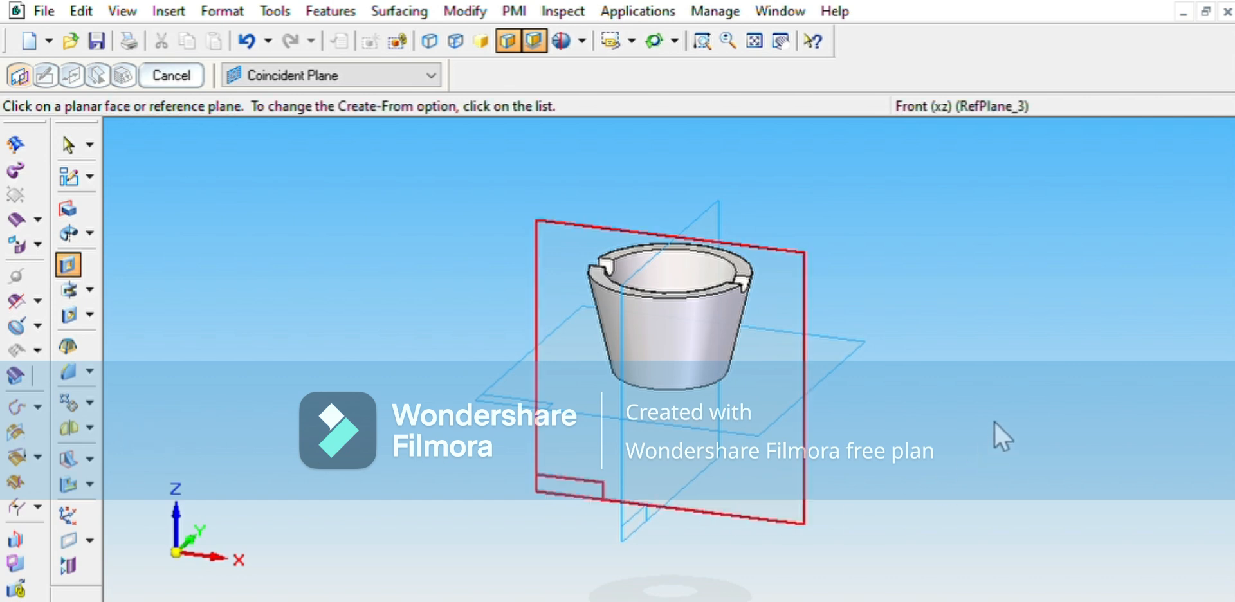
Sketch a second 10 mm diameter cutout circle on the Front (xz) plane, centred at the middle of the cup's top edge
click(981, 385)
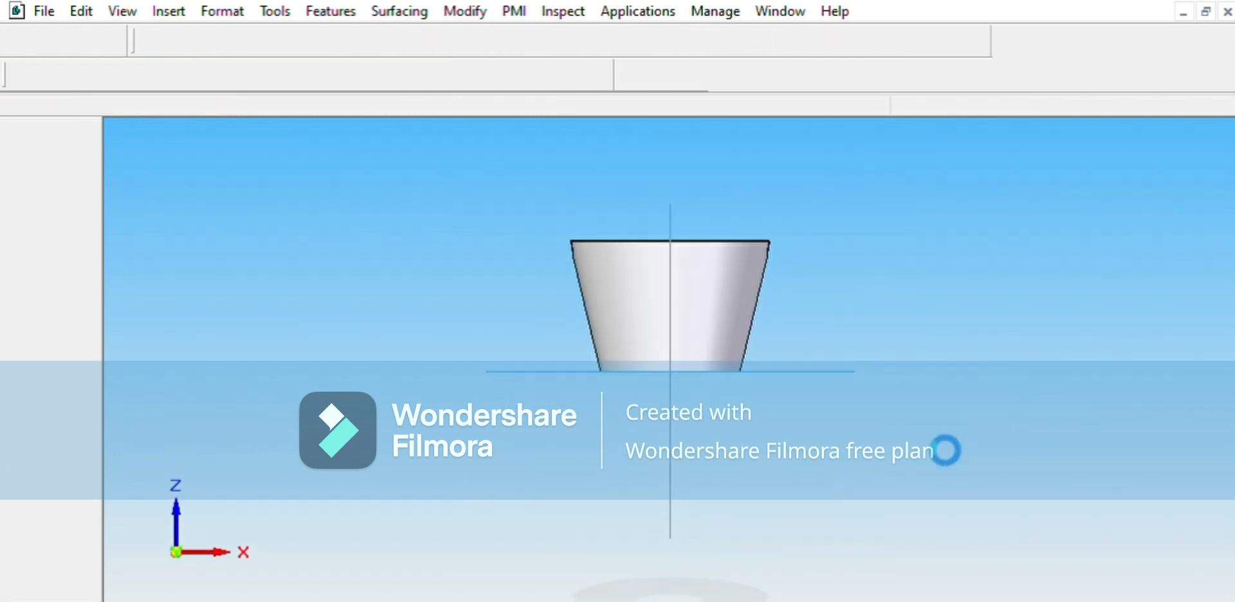
key(c)
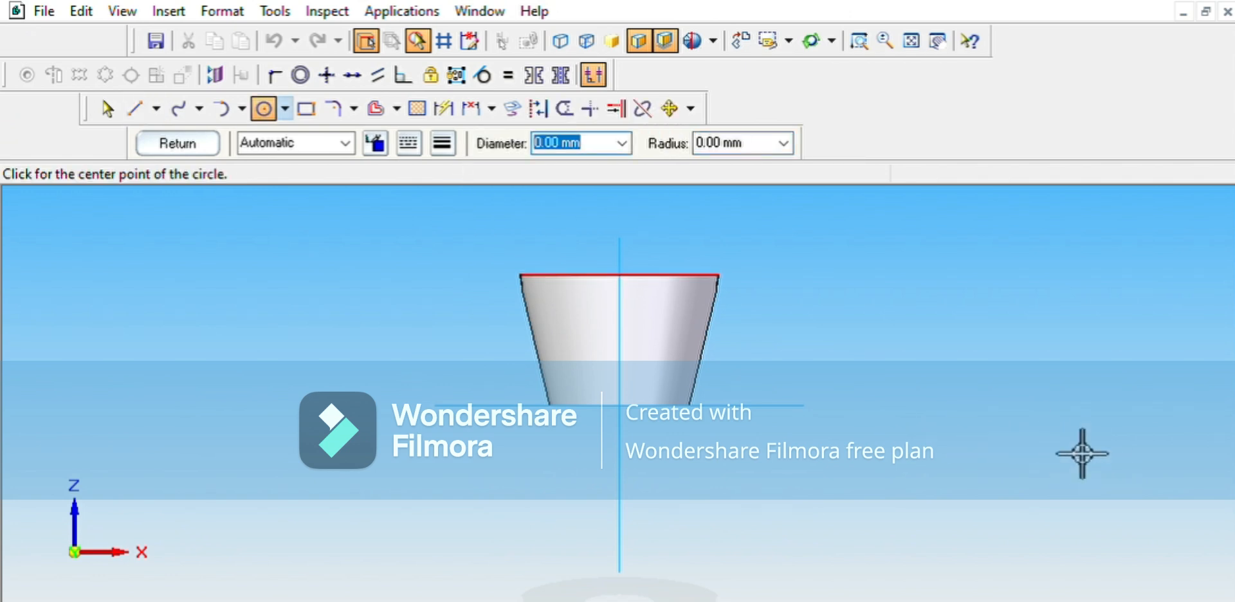
click(619, 275)
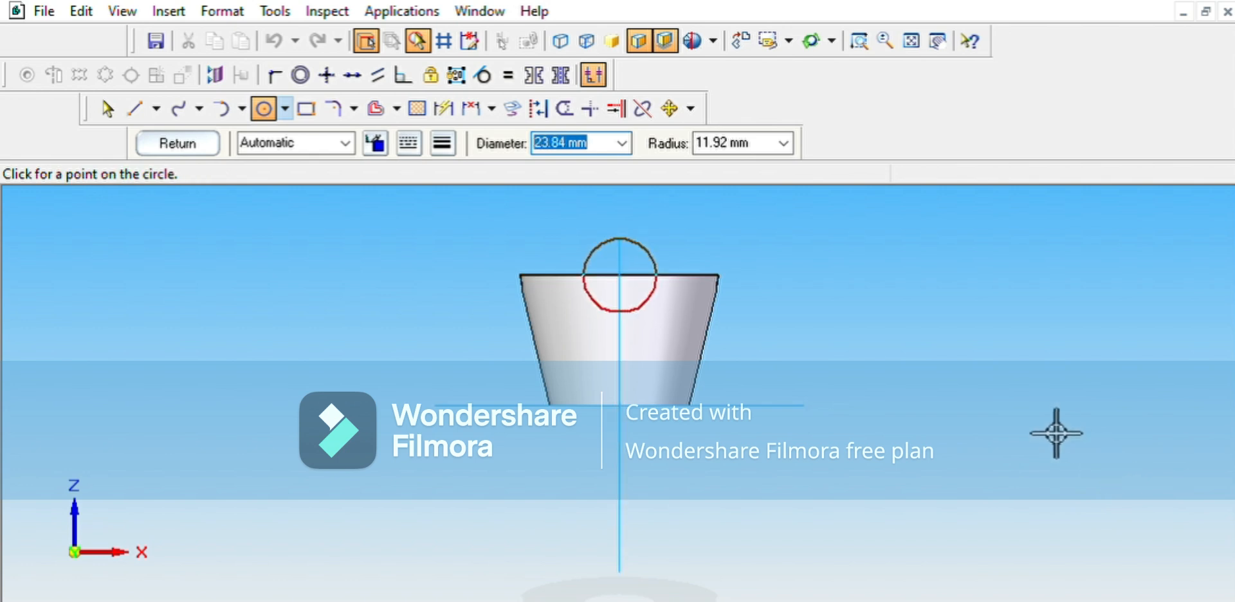
text(1)
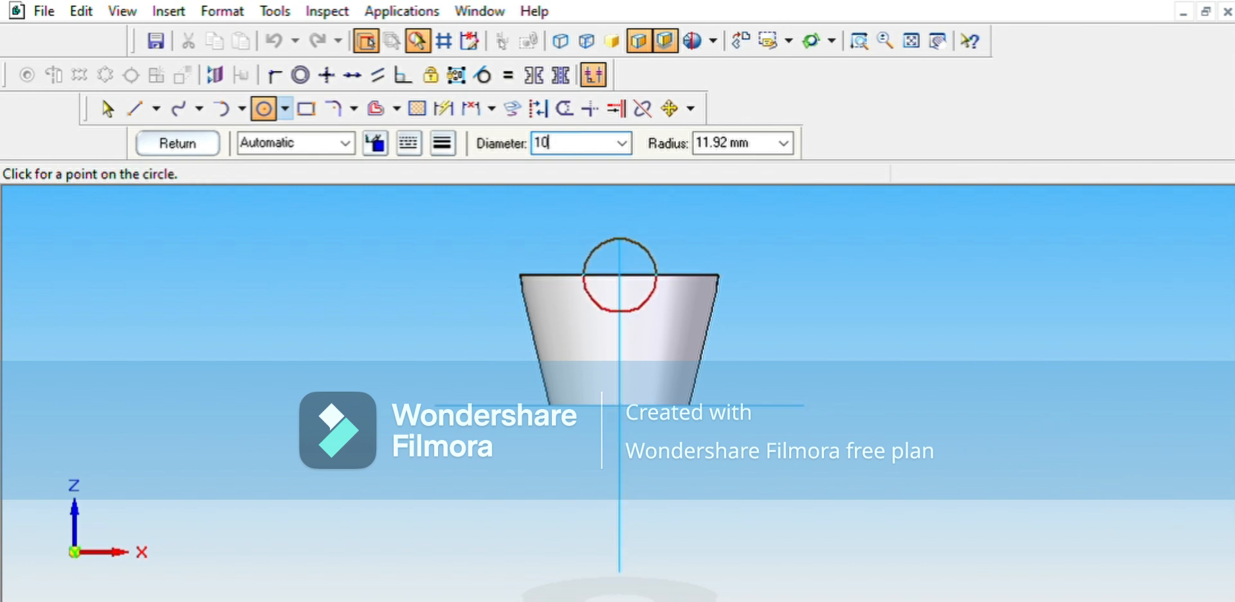
text(0)
key(Return)
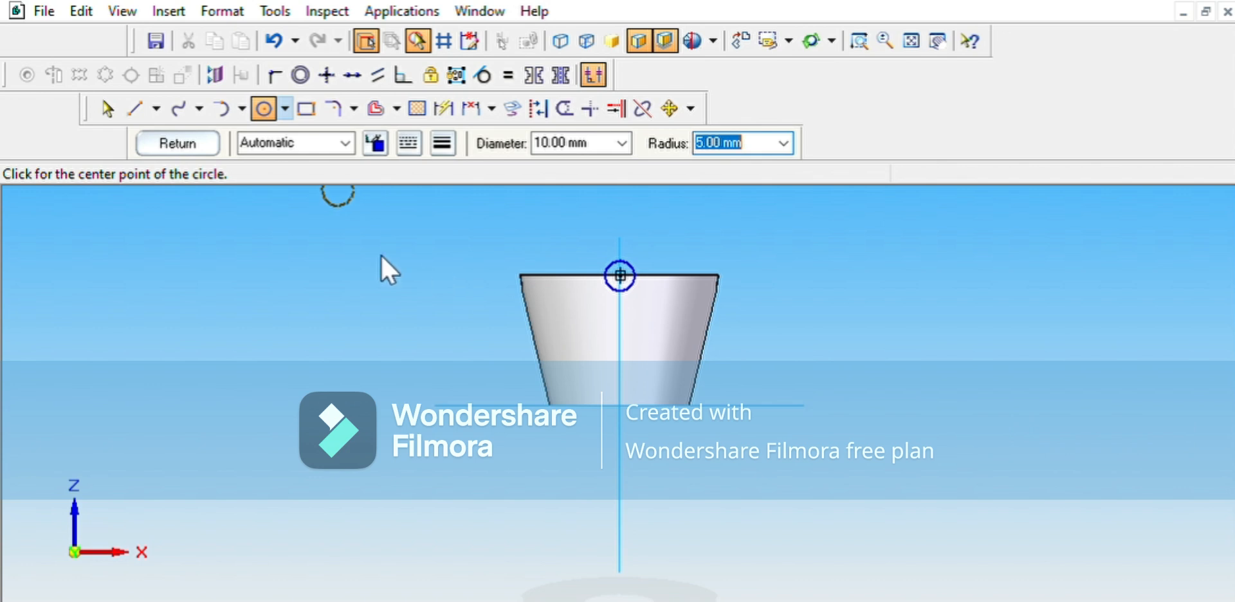
click(178, 142)
Cut this circle symmetrically about 296 mm in total through both walls along Y, and hide the reference planes
click(879, 339)
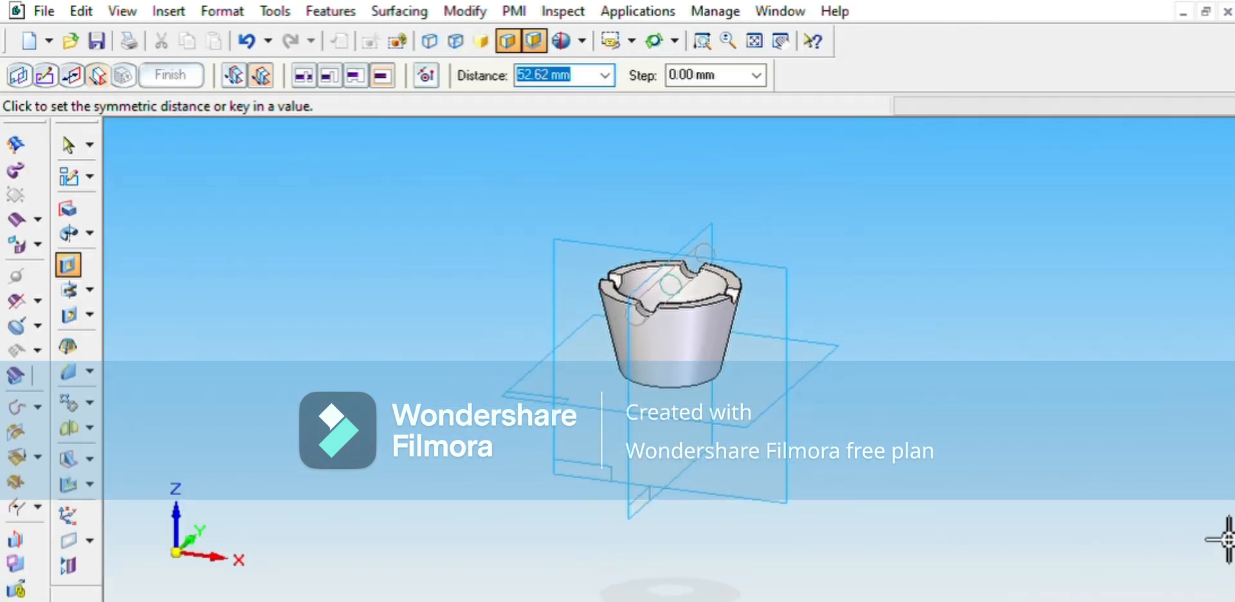
click(894, 561)
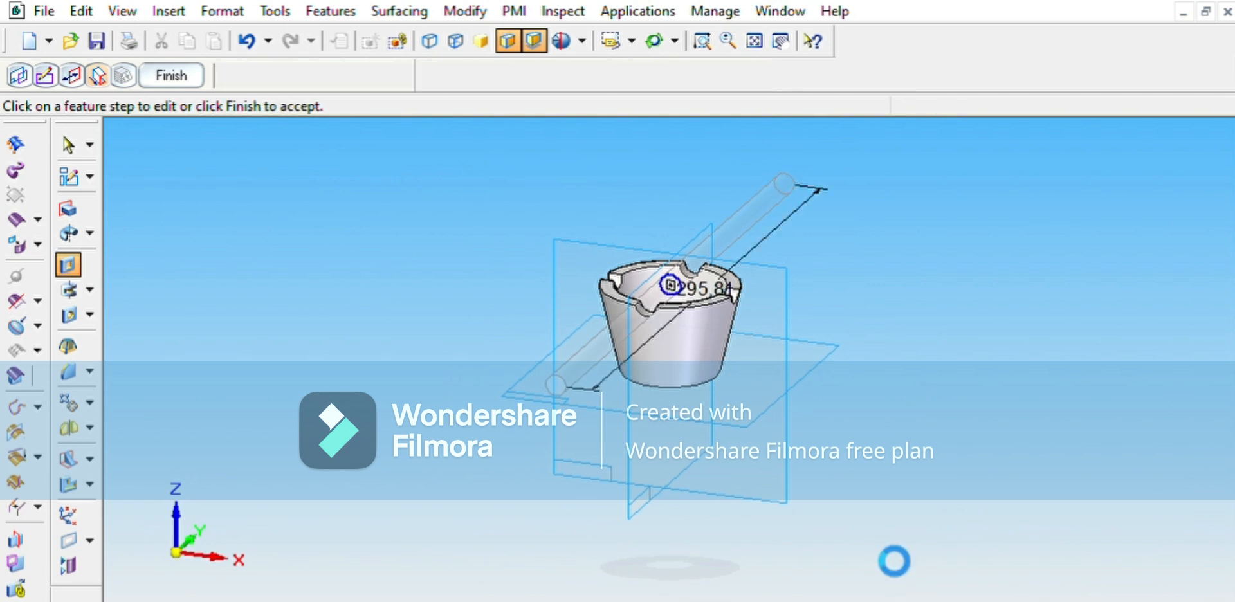
key(Return)
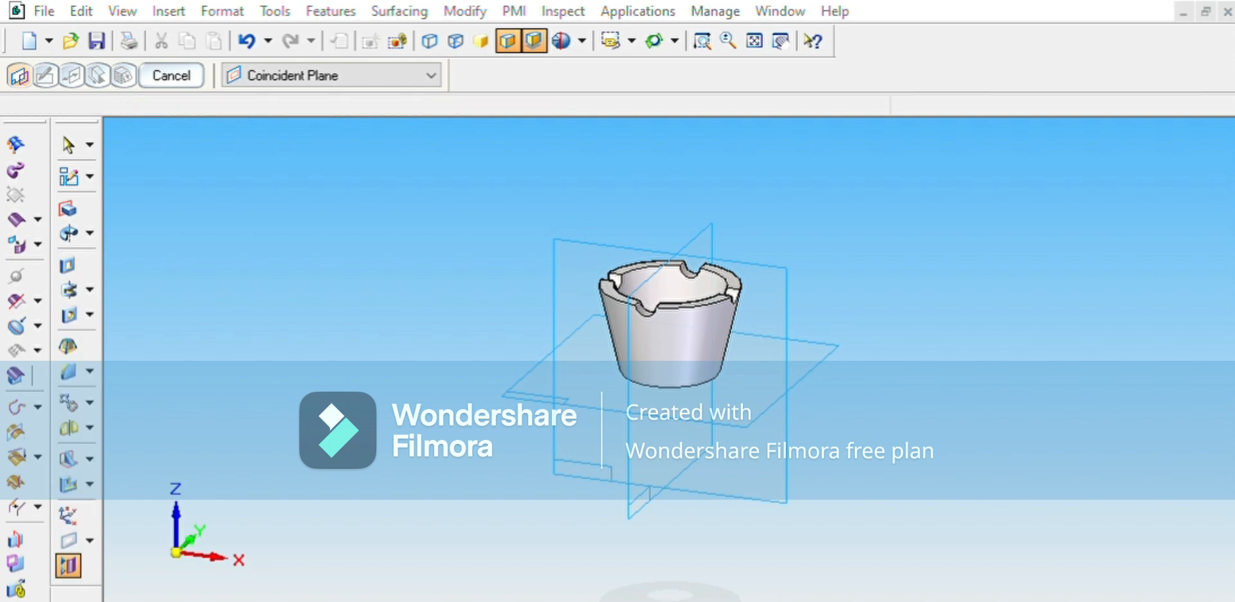
click(68, 566)
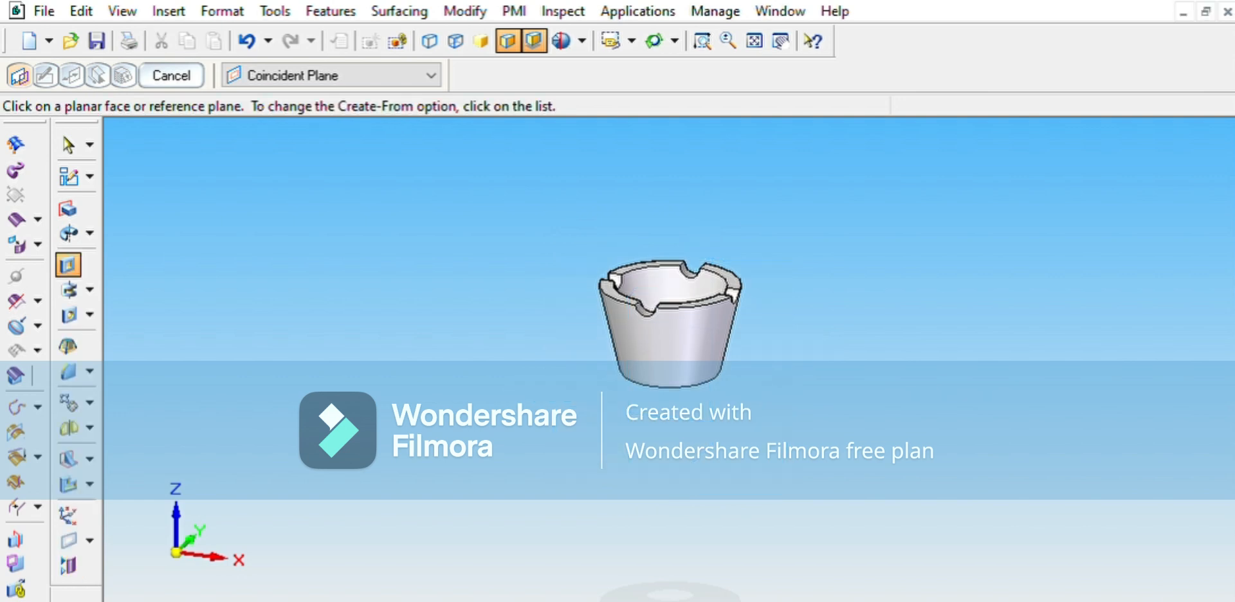